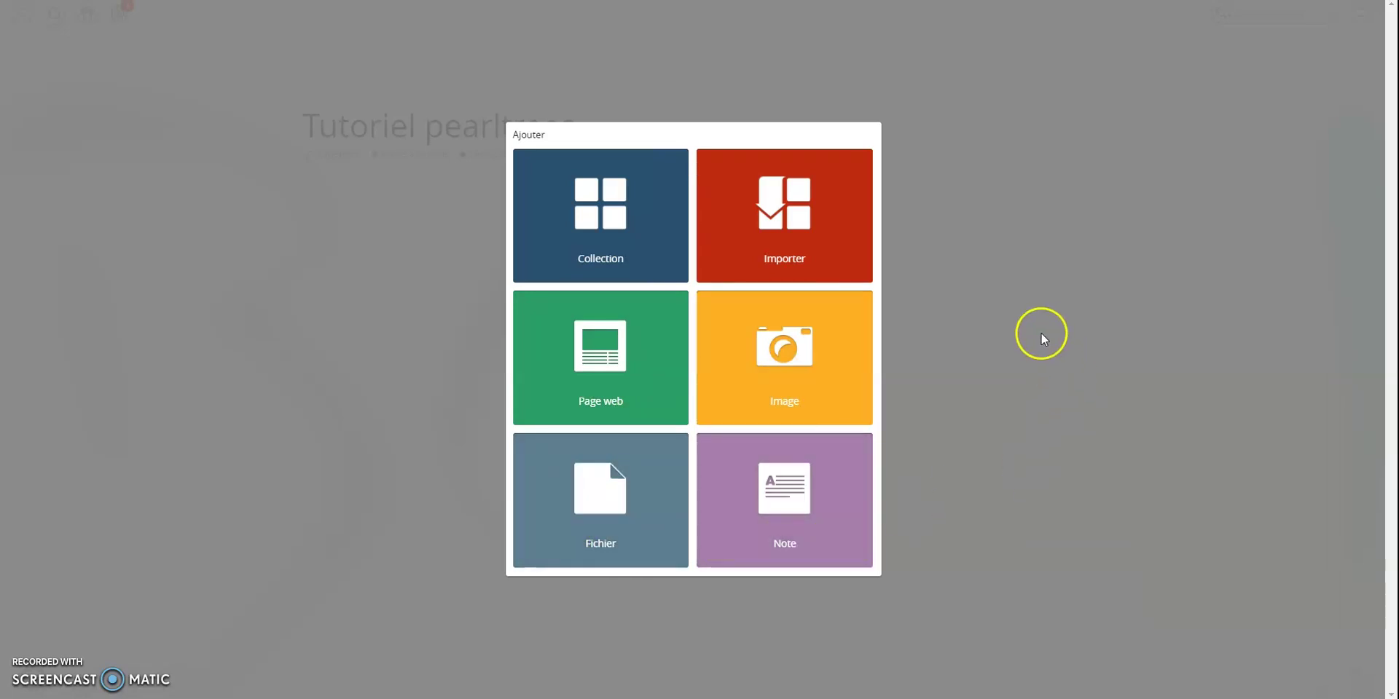
Step: Start a new note titled "identification" in the collection and write "auteur :" as its text
click(798, 501)
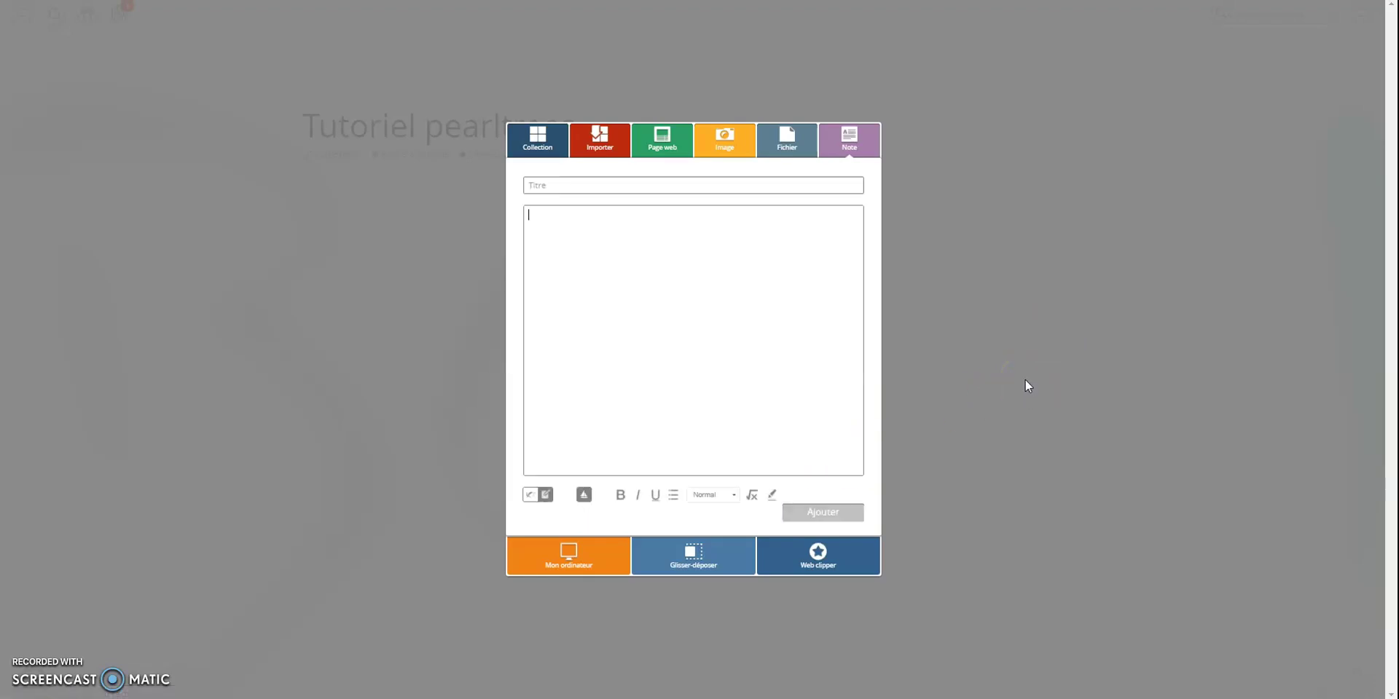
click(589, 188)
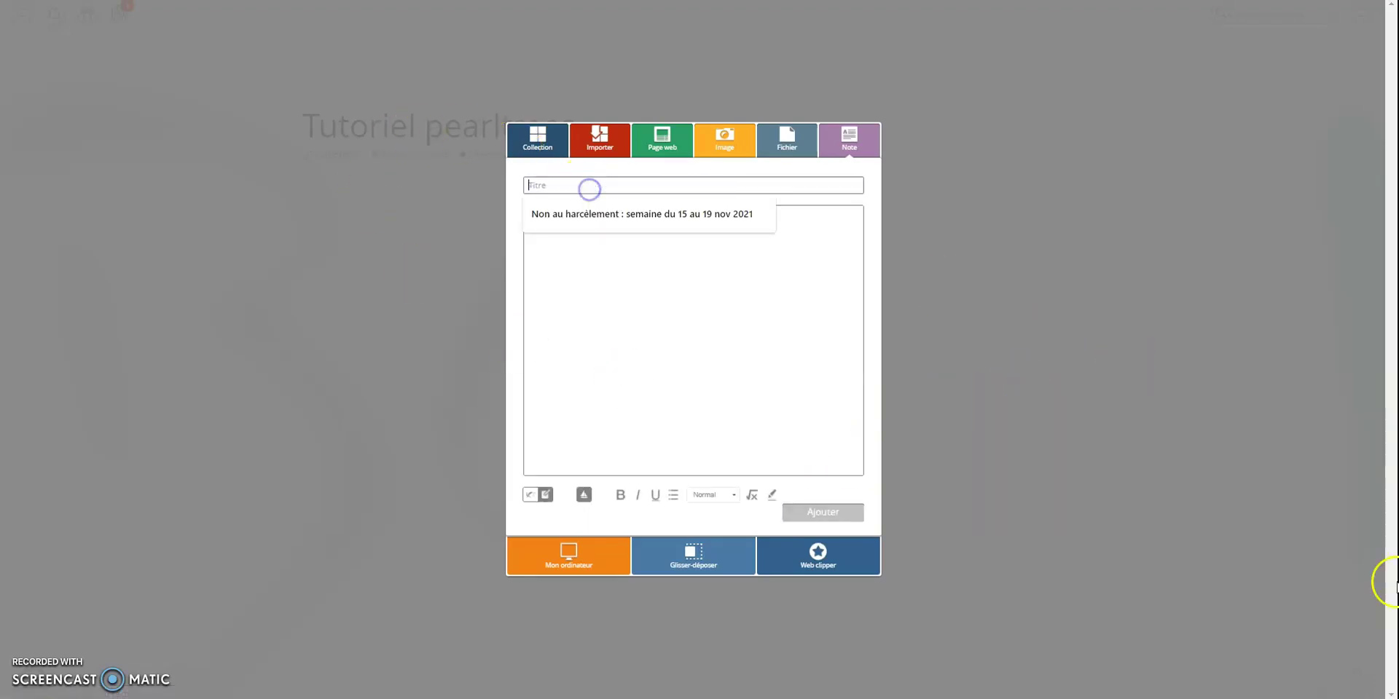
text(l)
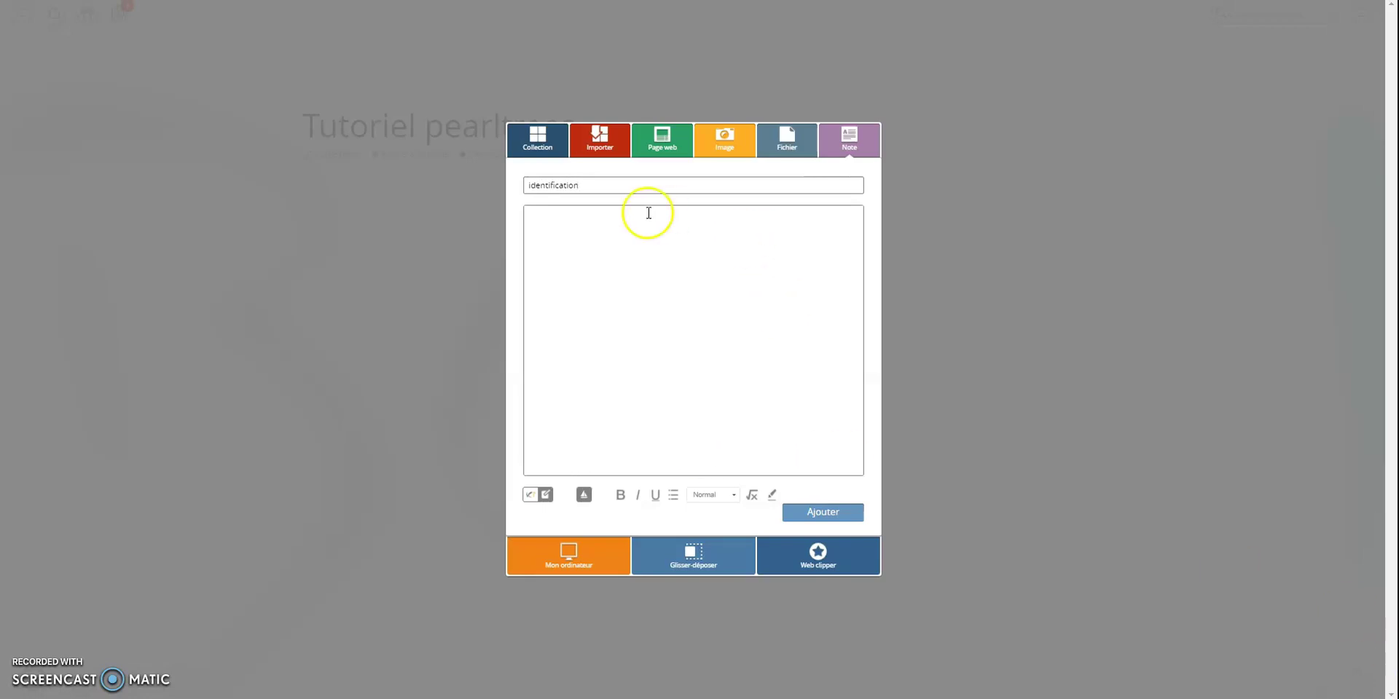
click(597, 219)
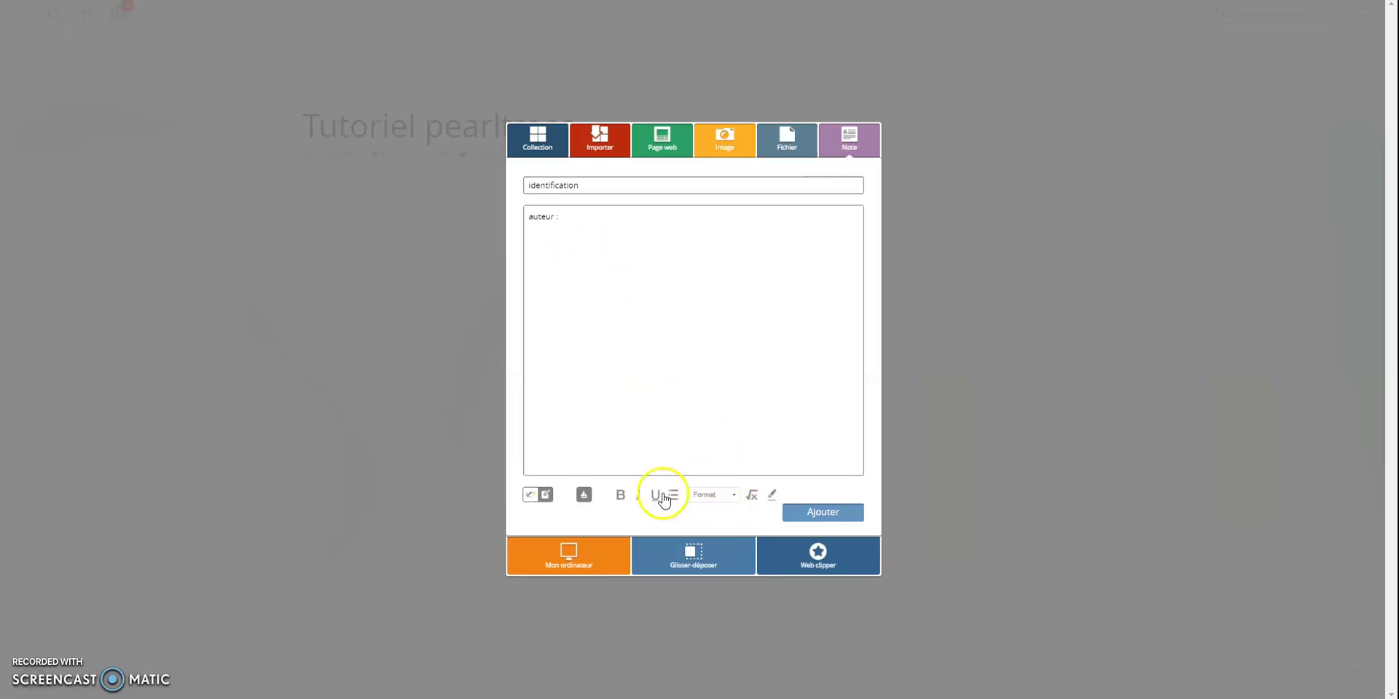
Step: Make the text "auteur :" in the note bold
drag(530, 218, 571, 220)
click(620, 494)
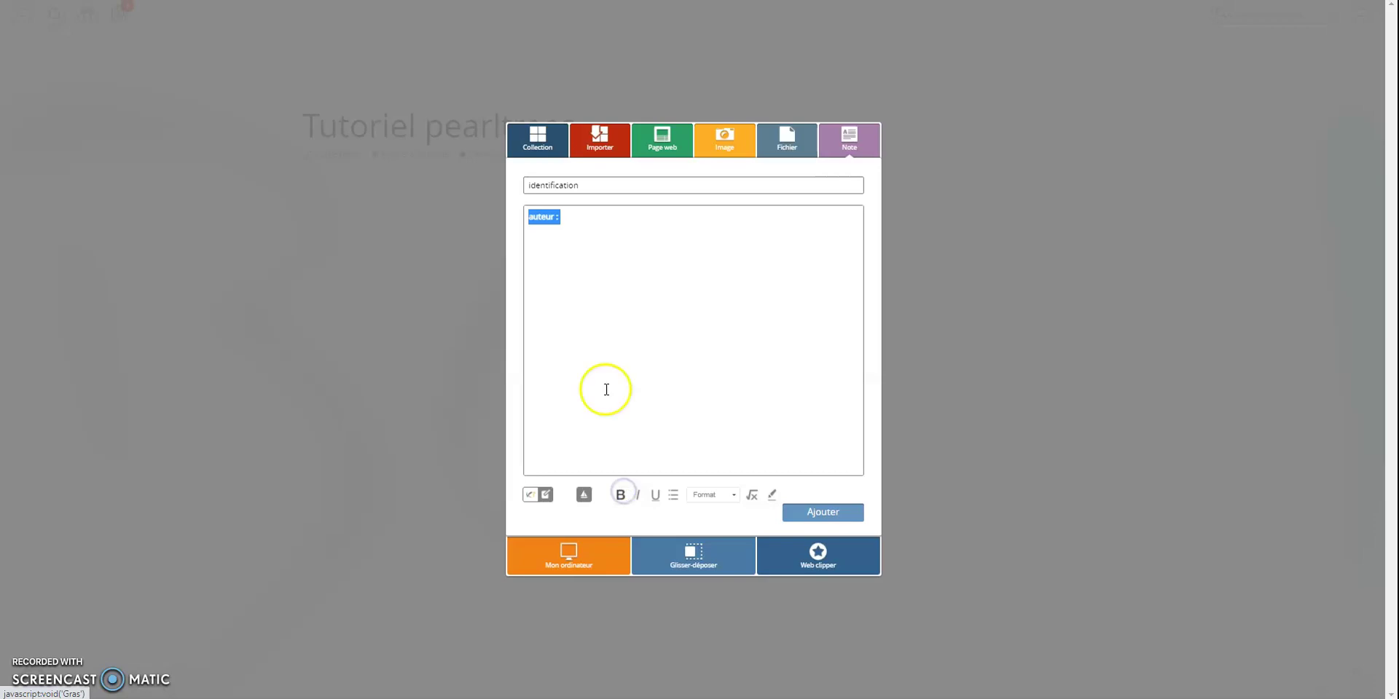
click(598, 348)
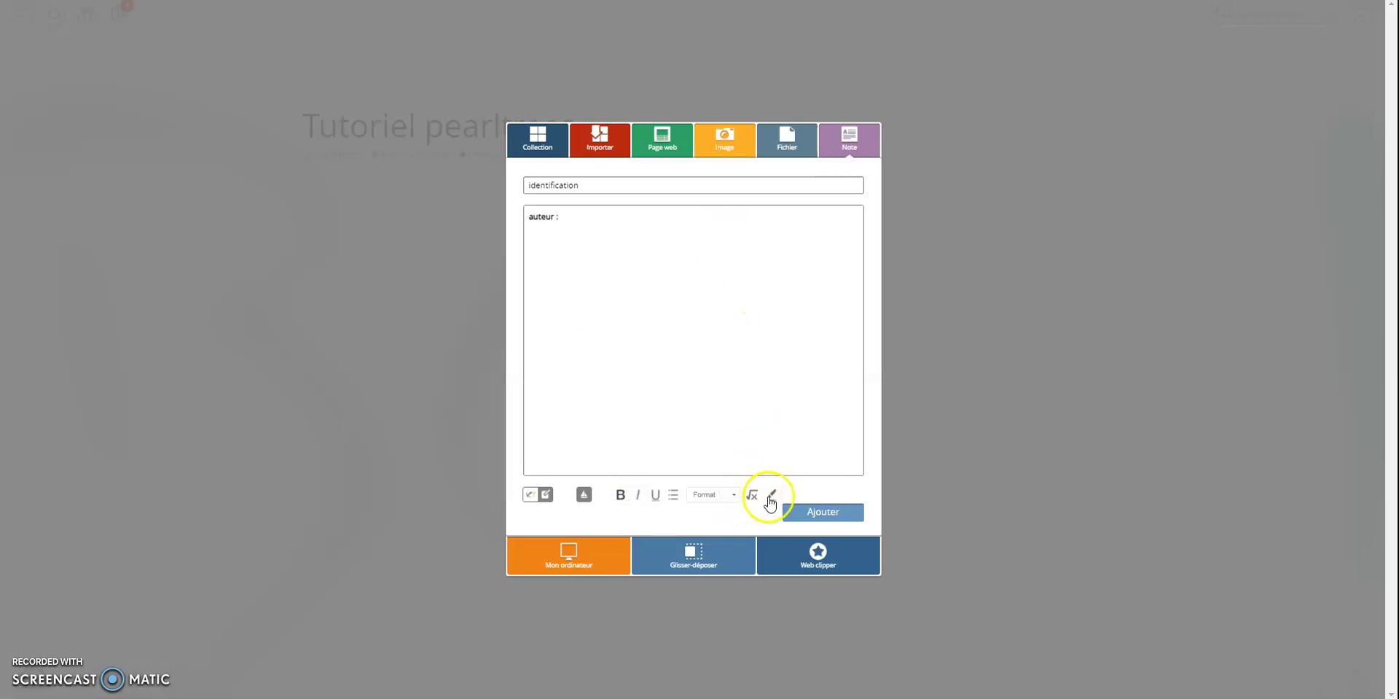
Step: Highlight "auteur :" in yellow and add the finished note to the collection
click(774, 499)
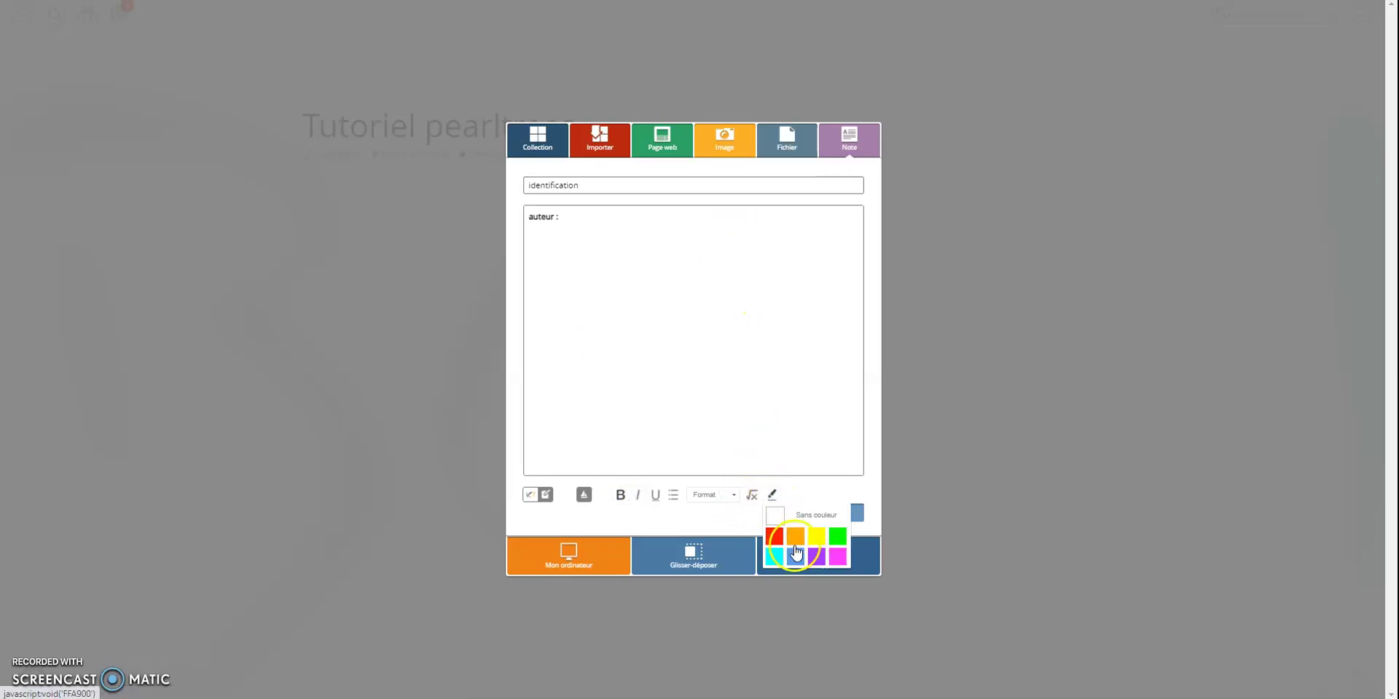
drag(575, 216, 506, 216)
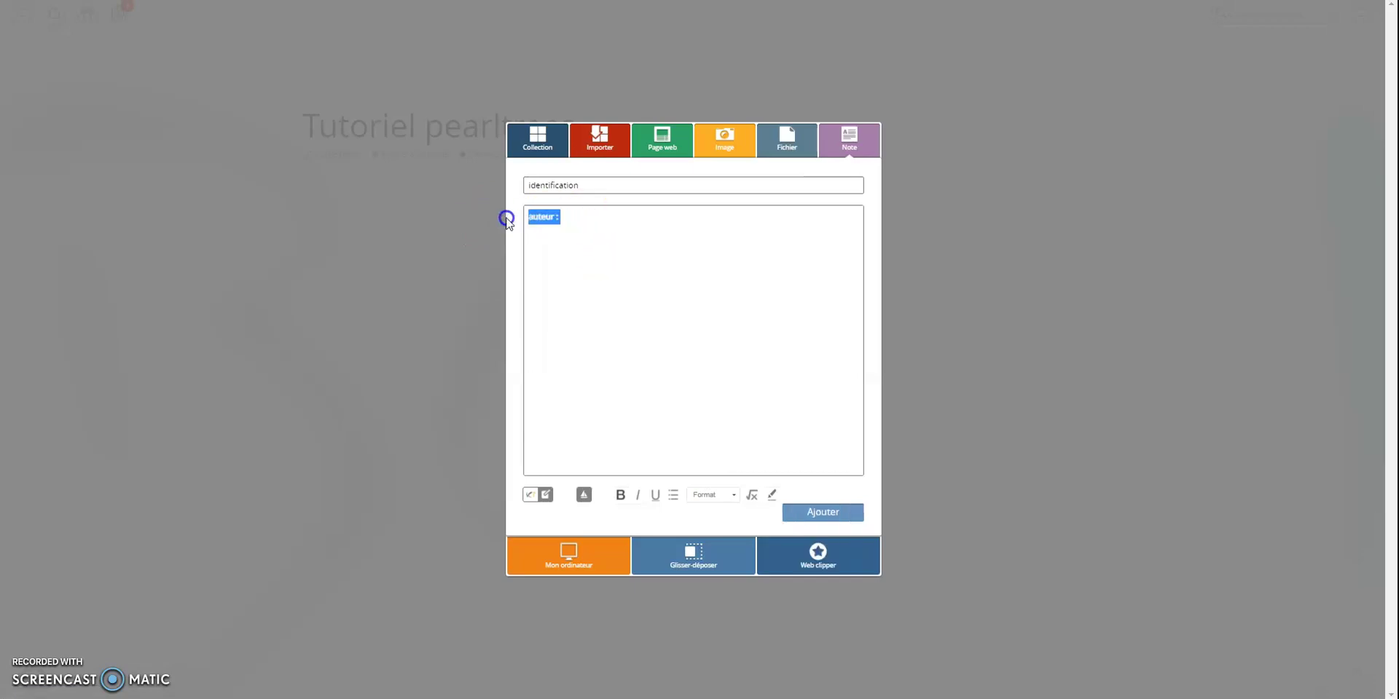
click(773, 494)
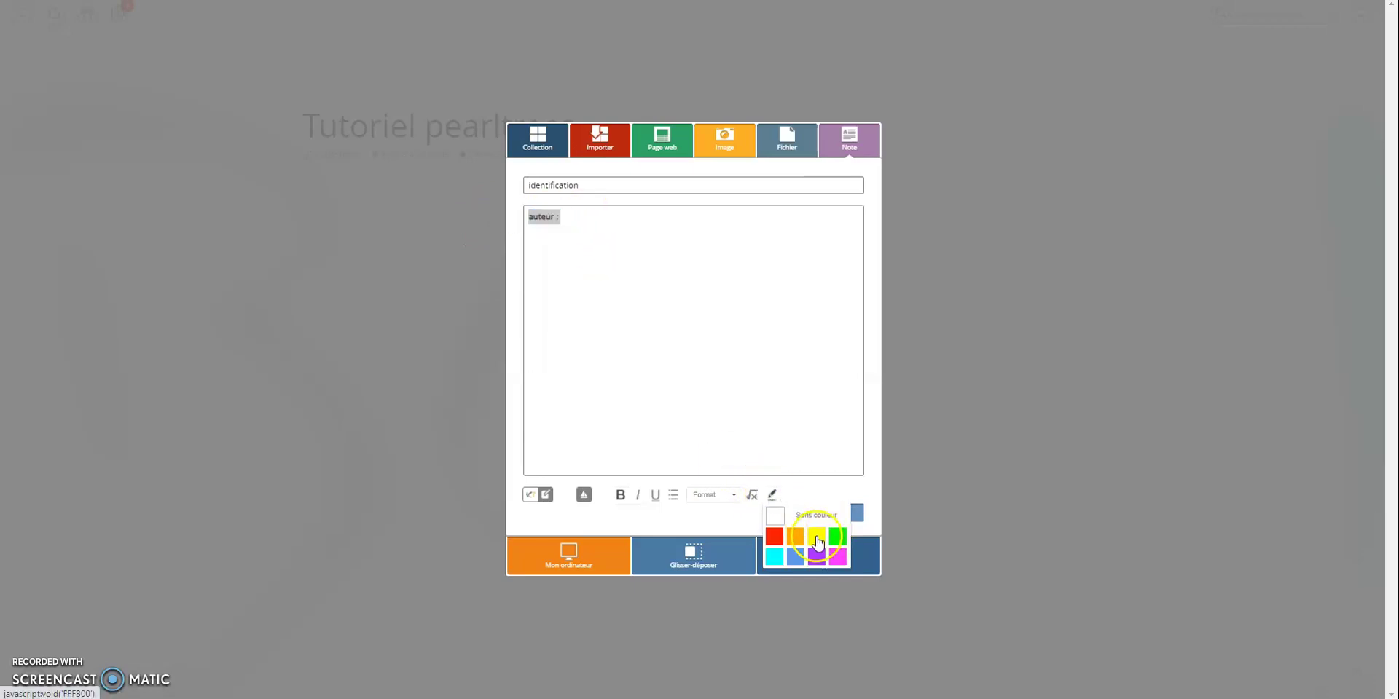
click(816, 537)
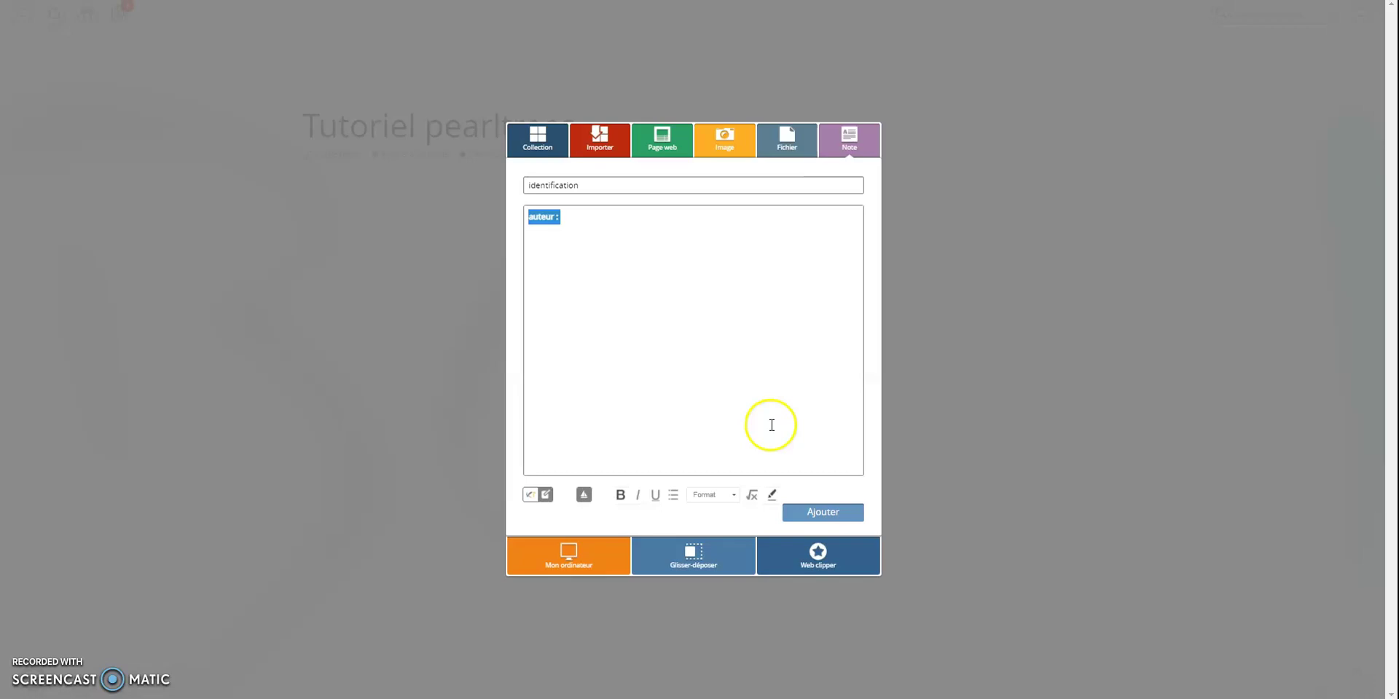
click(817, 514)
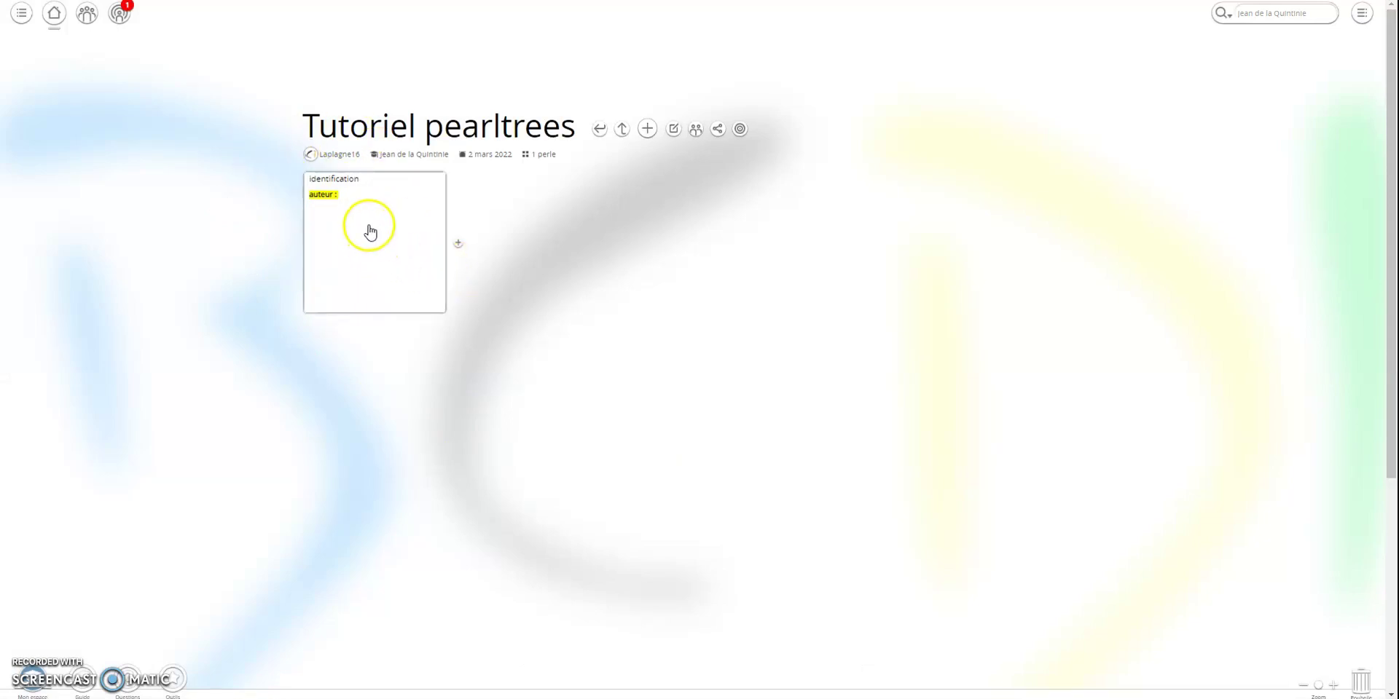
mouse_move(369, 218)
mouse_down()
mouse_move(990, 373)
mouse_move(1335, 601)
mouse_move(1346, 625)
mouse_move(736, 306)
mouse_move(363, 239)
mouse_up()
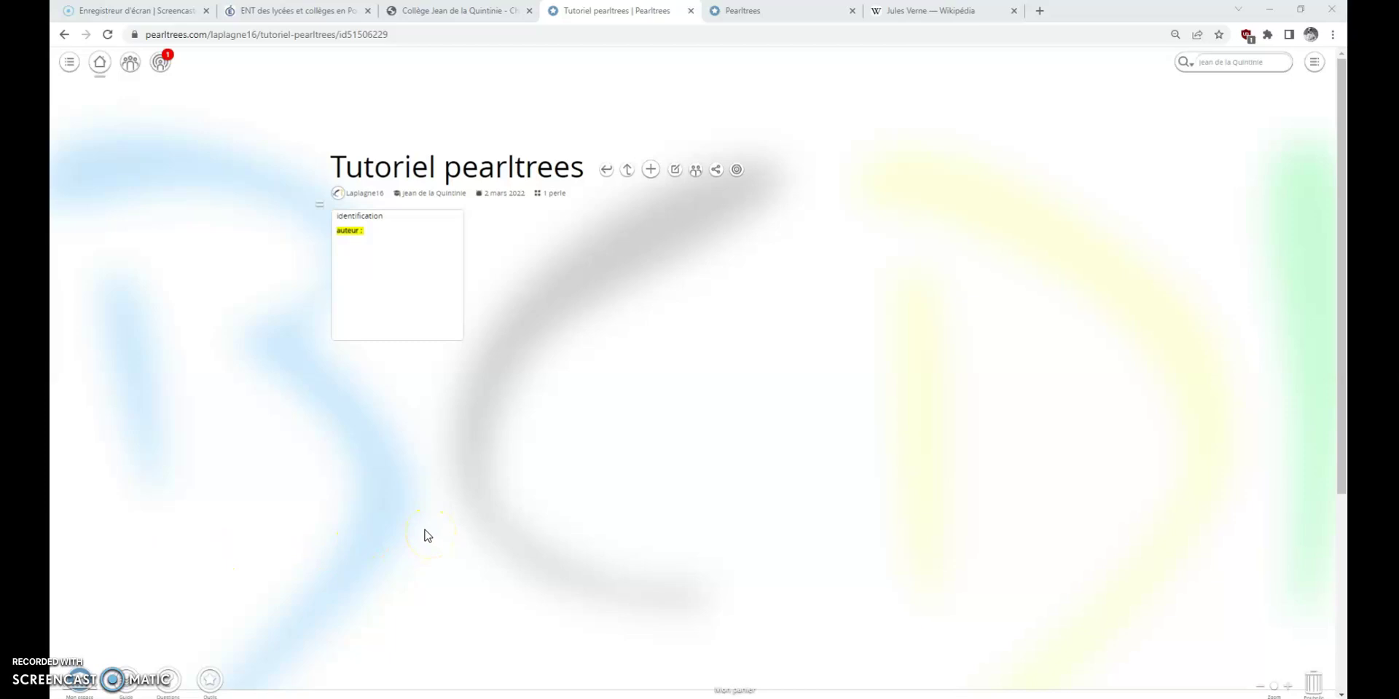
Step: Close the Jules Verne Wikipedia page, search Google for "wikipedia" in a new tab and open the French Wikipedia home page
click(1013, 10)
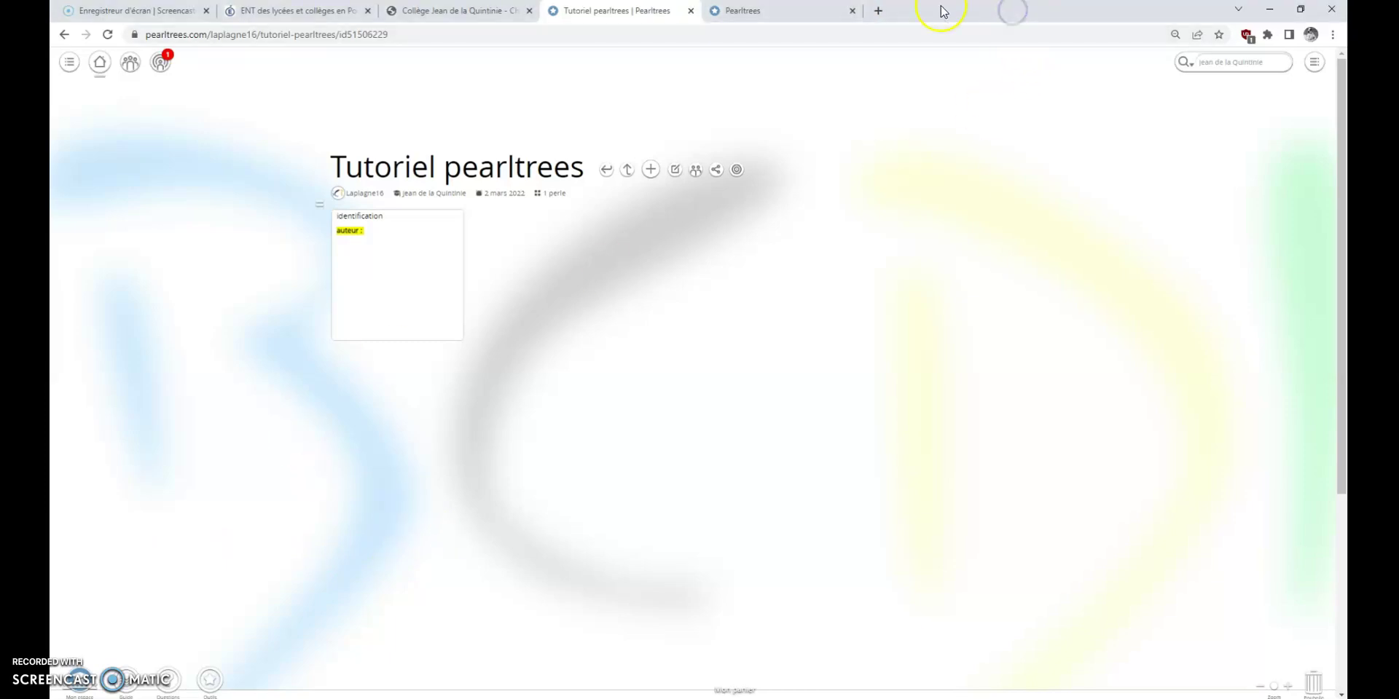
click(882, 11)
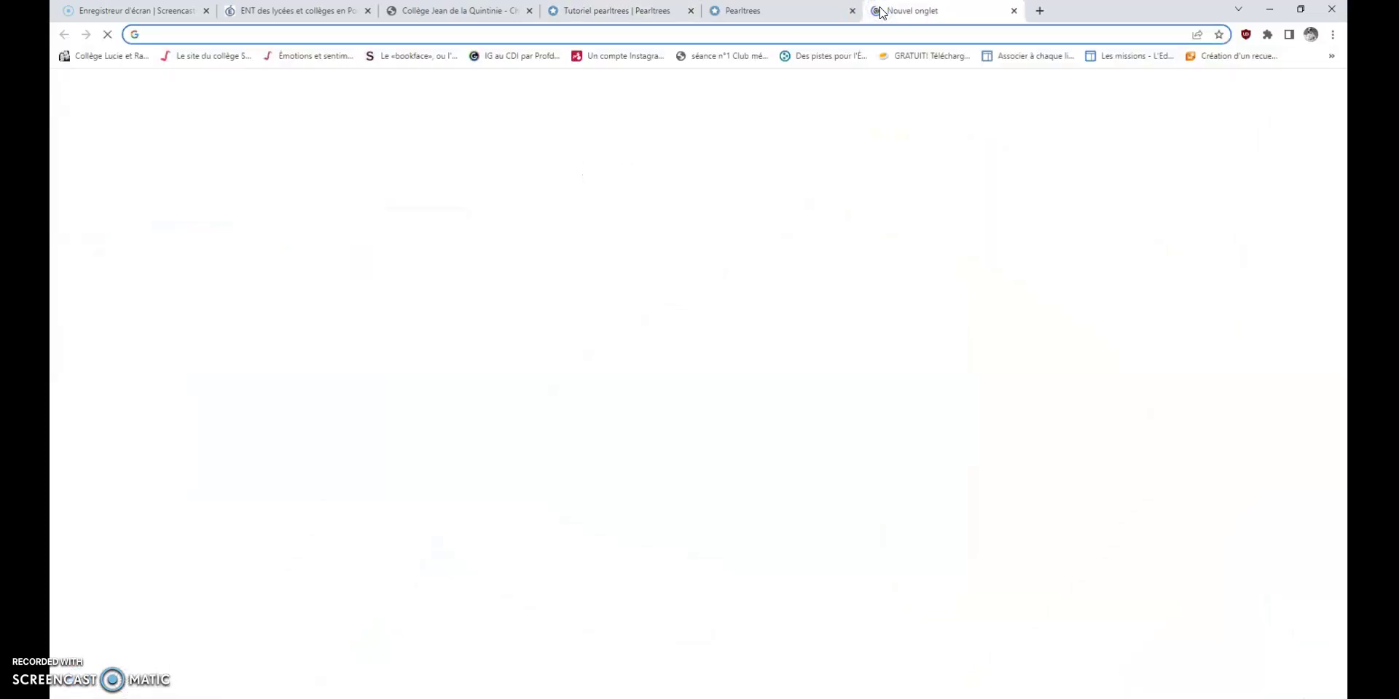
click(381, 88)
text(wikipedia)
click(173, 64)
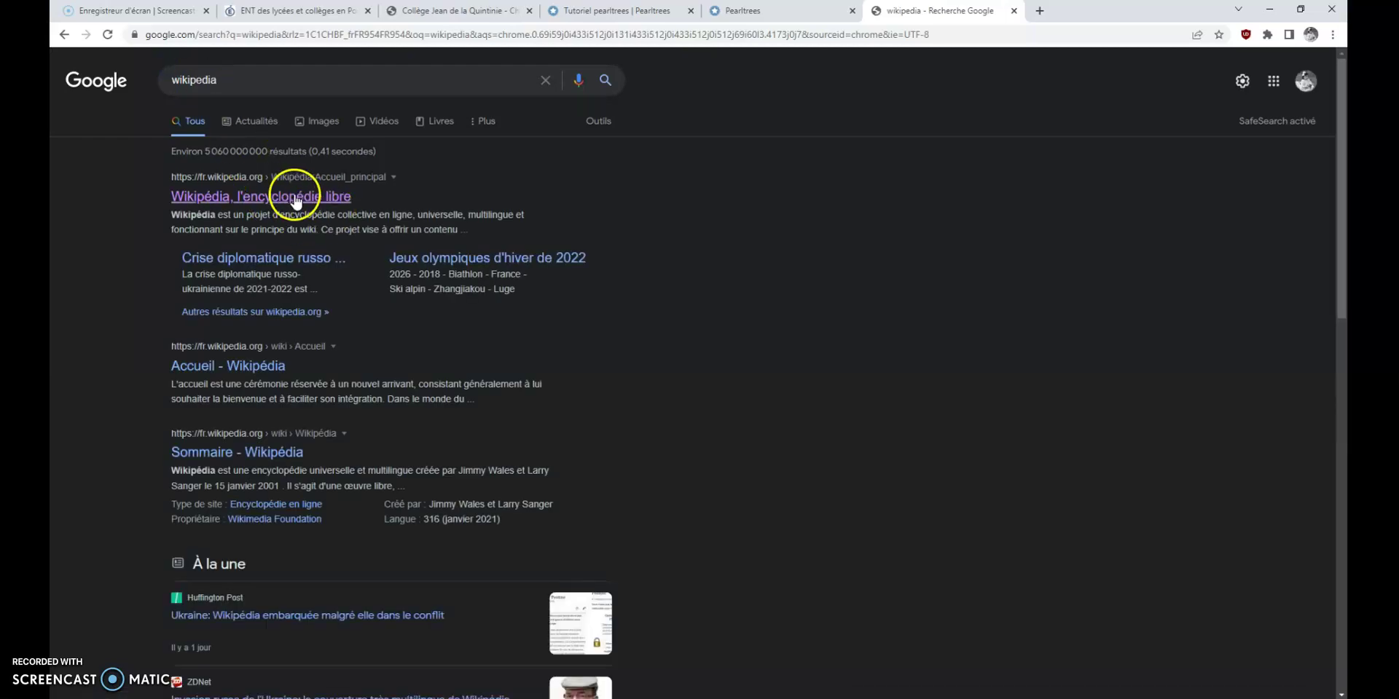
click(295, 201)
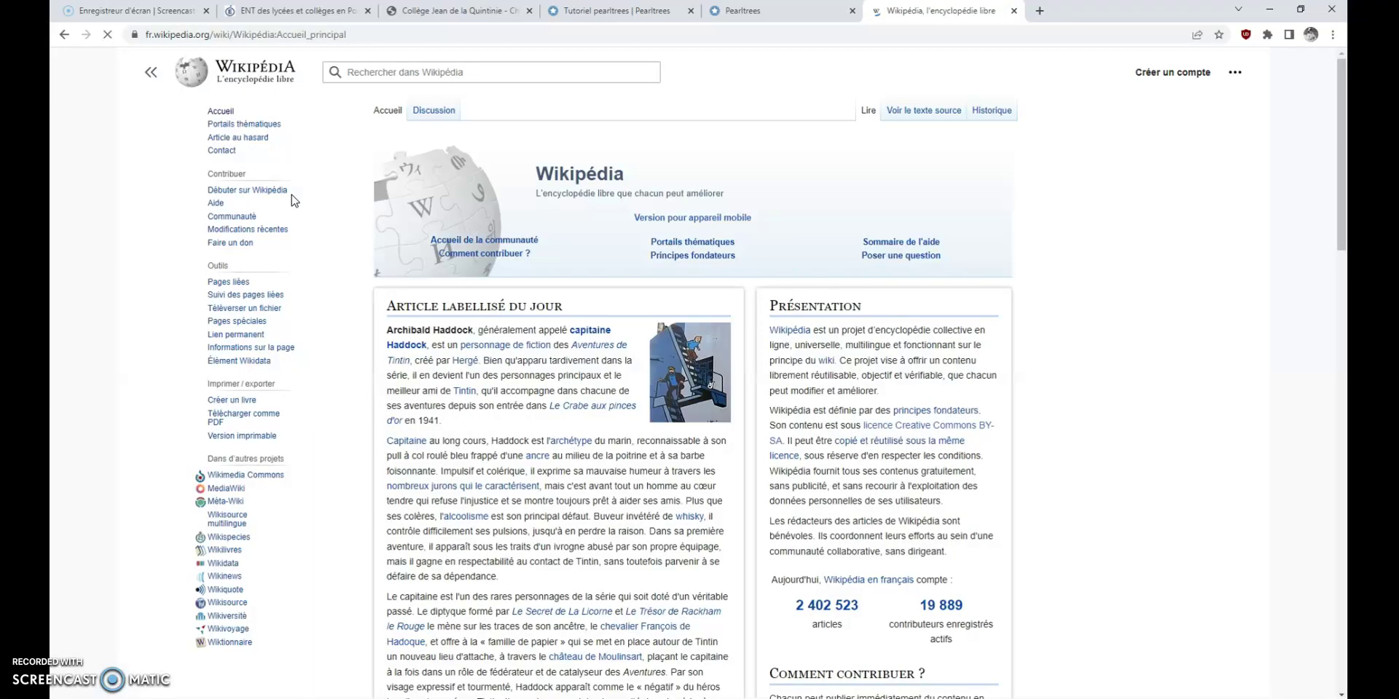
Step: Search Wikipedia for "jules verne" and open the article on the French novelist
click(507, 71)
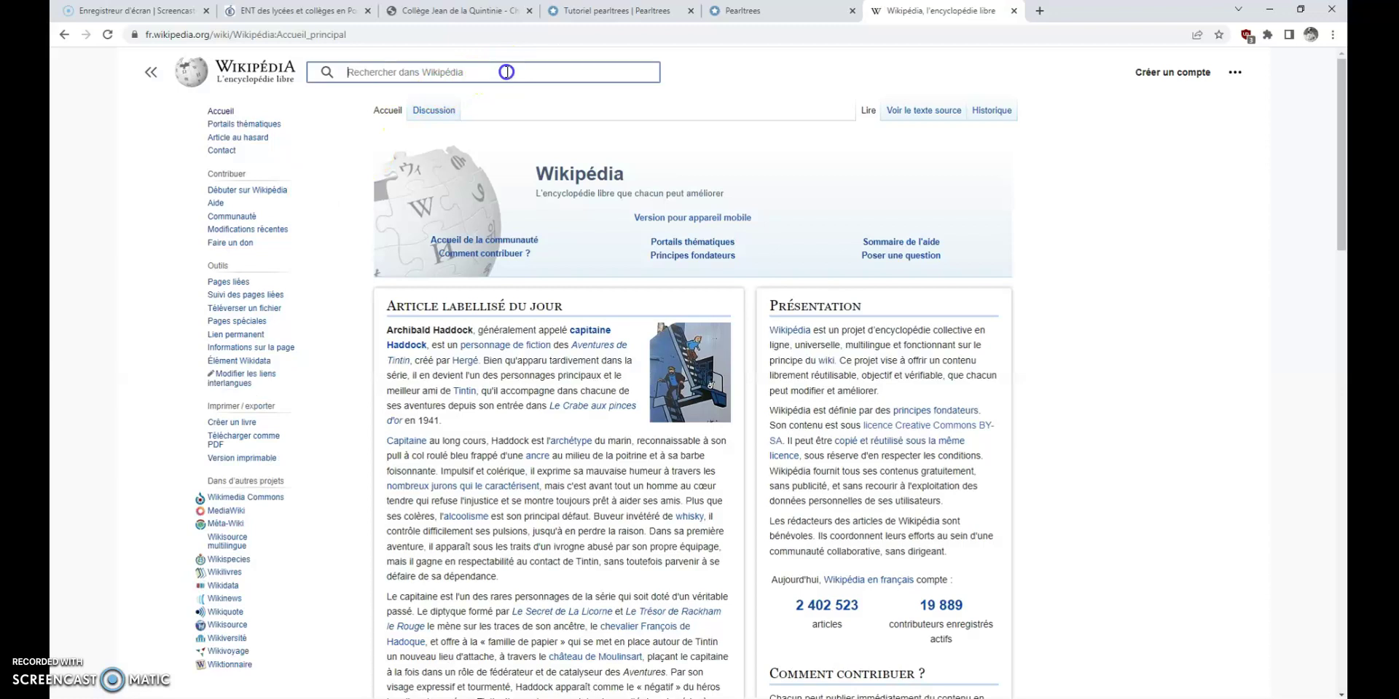
text(ju)
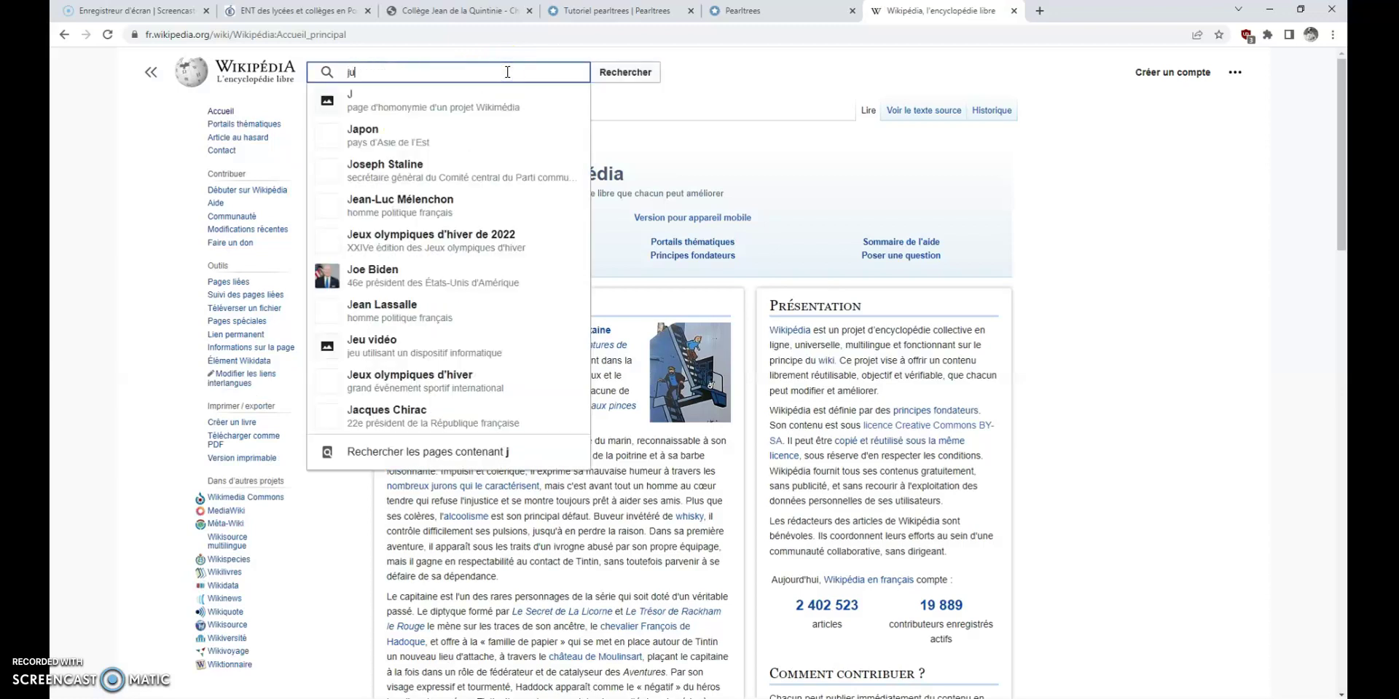
text(les verne)
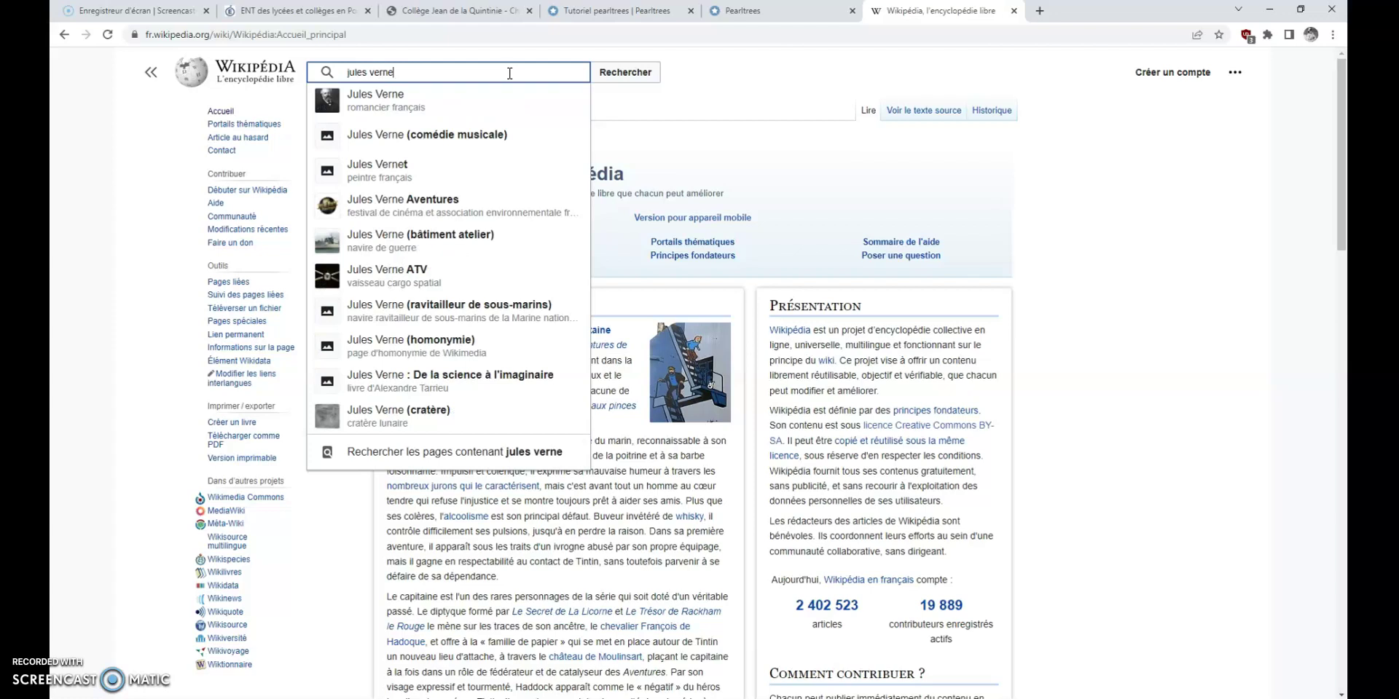
click(362, 101)
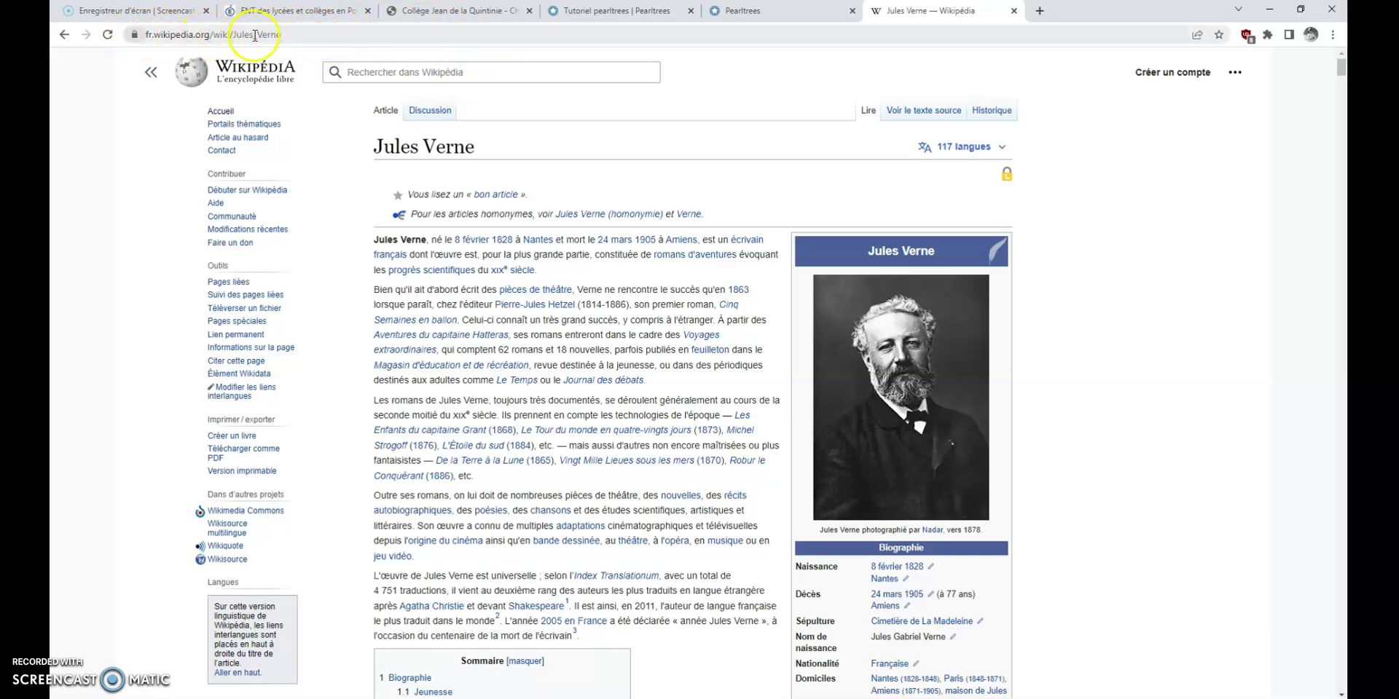
Step: Copy the web address of the Jules Verne Wikipedia article
click(297, 36)
key(ctrl+c)
right_click(255, 39)
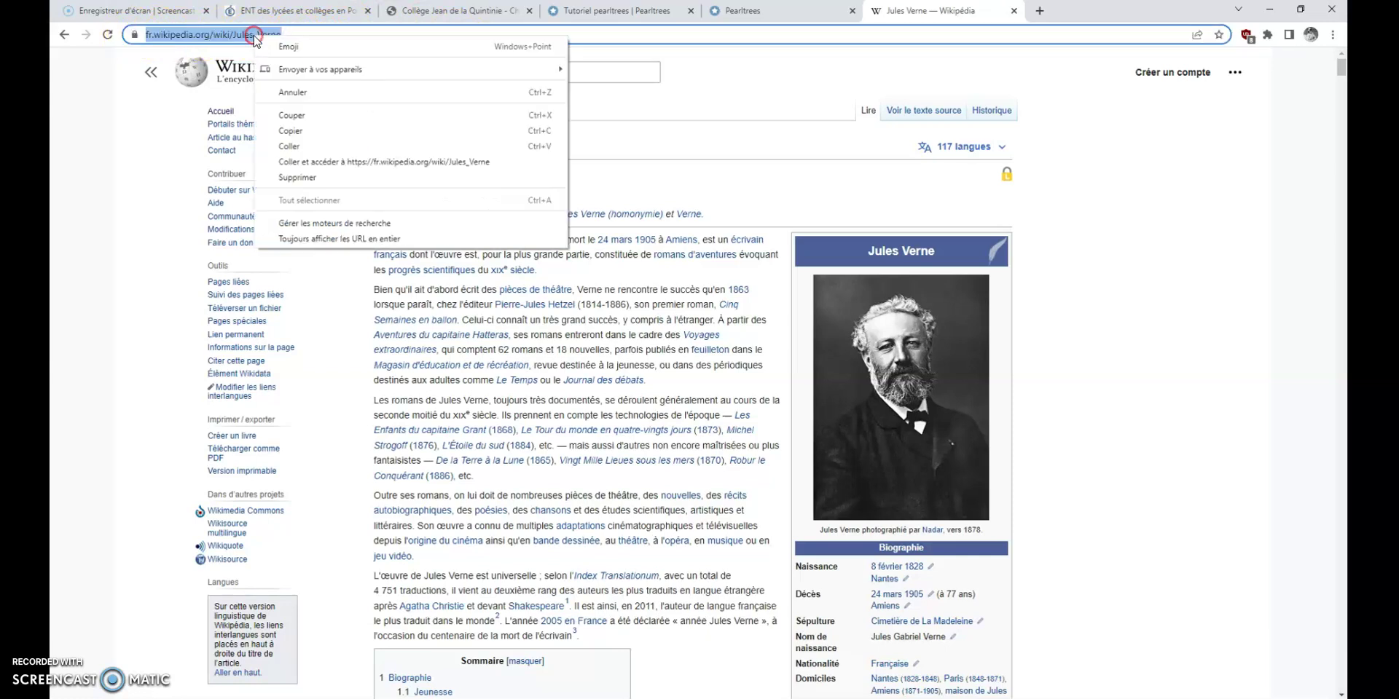
click(291, 131)
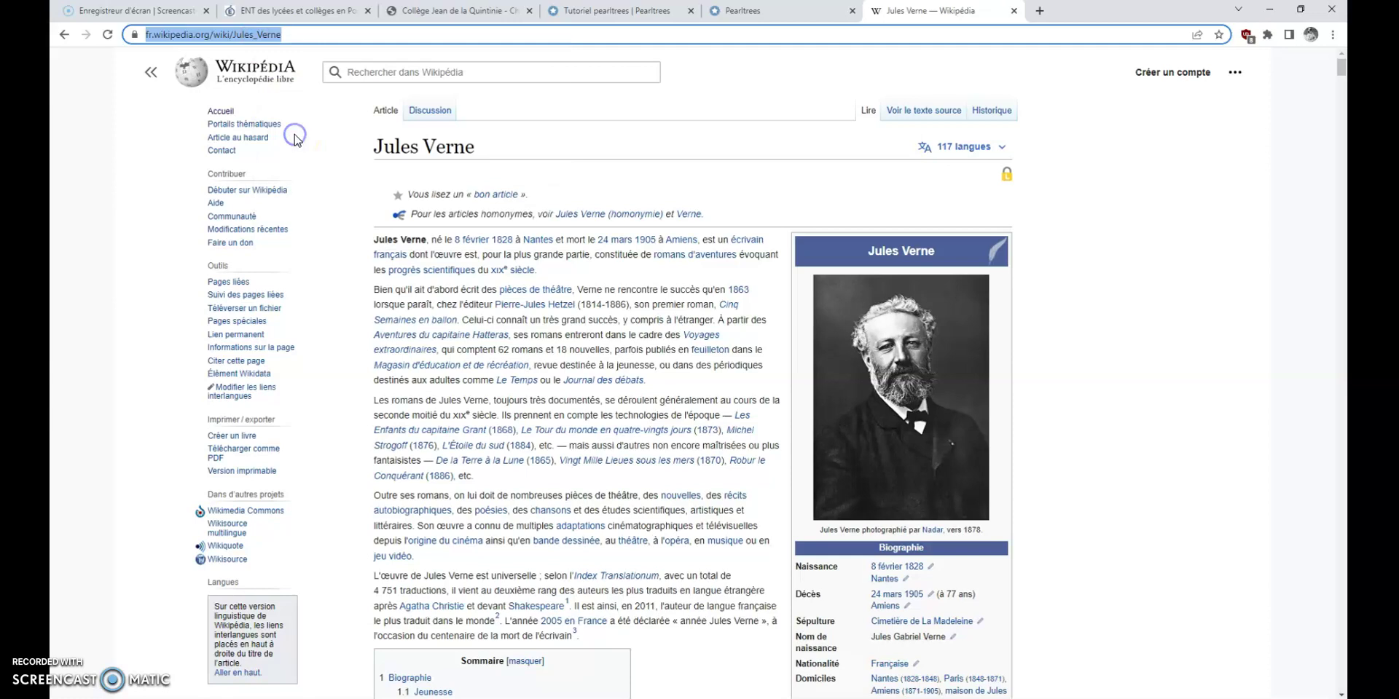
Step: Return to the "Tutoriel pearltrees" collection and add the Jules Verne article as a web page from its copied address
click(628, 11)
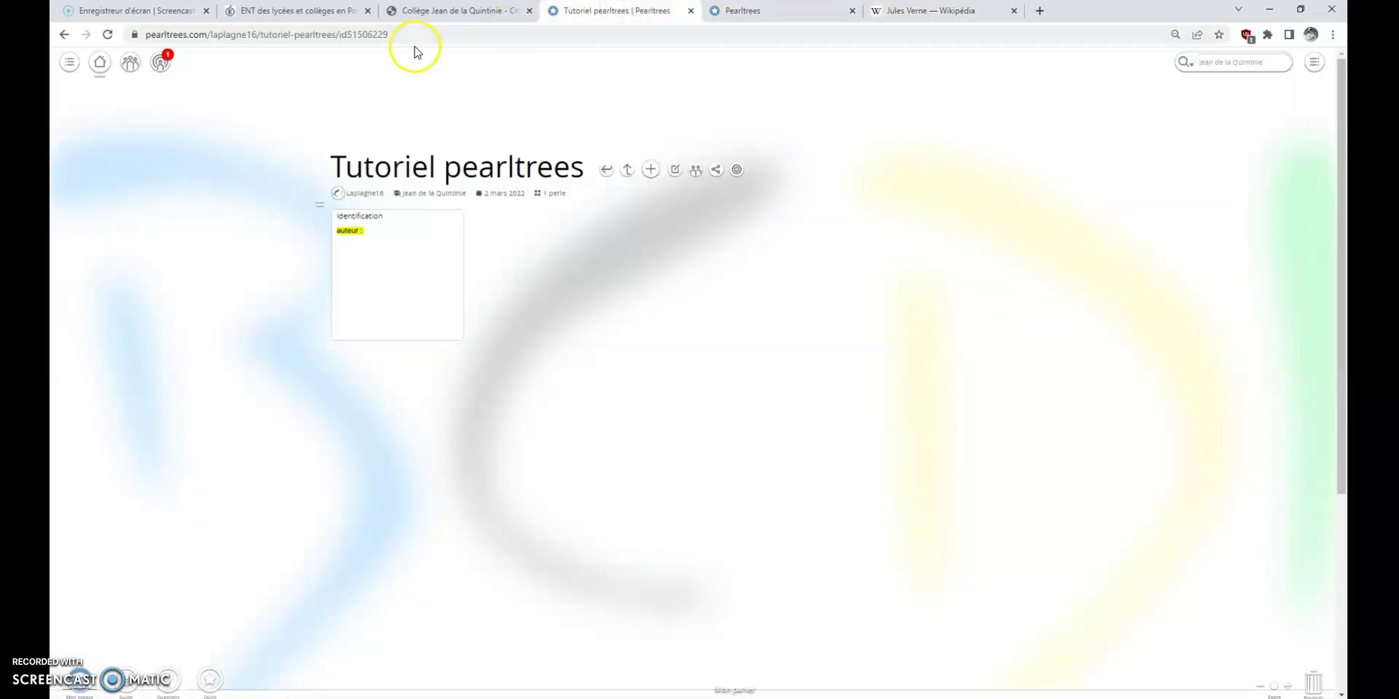
click(651, 170)
click(662, 185)
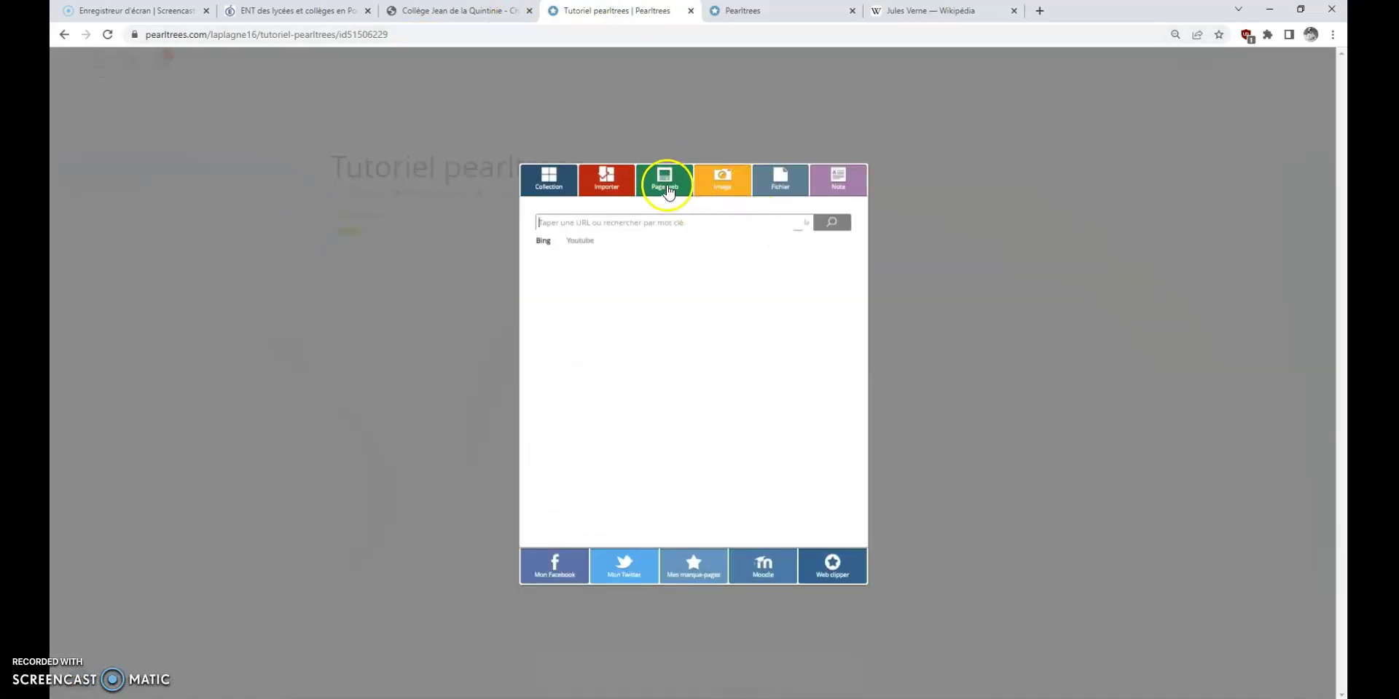
click(563, 222)
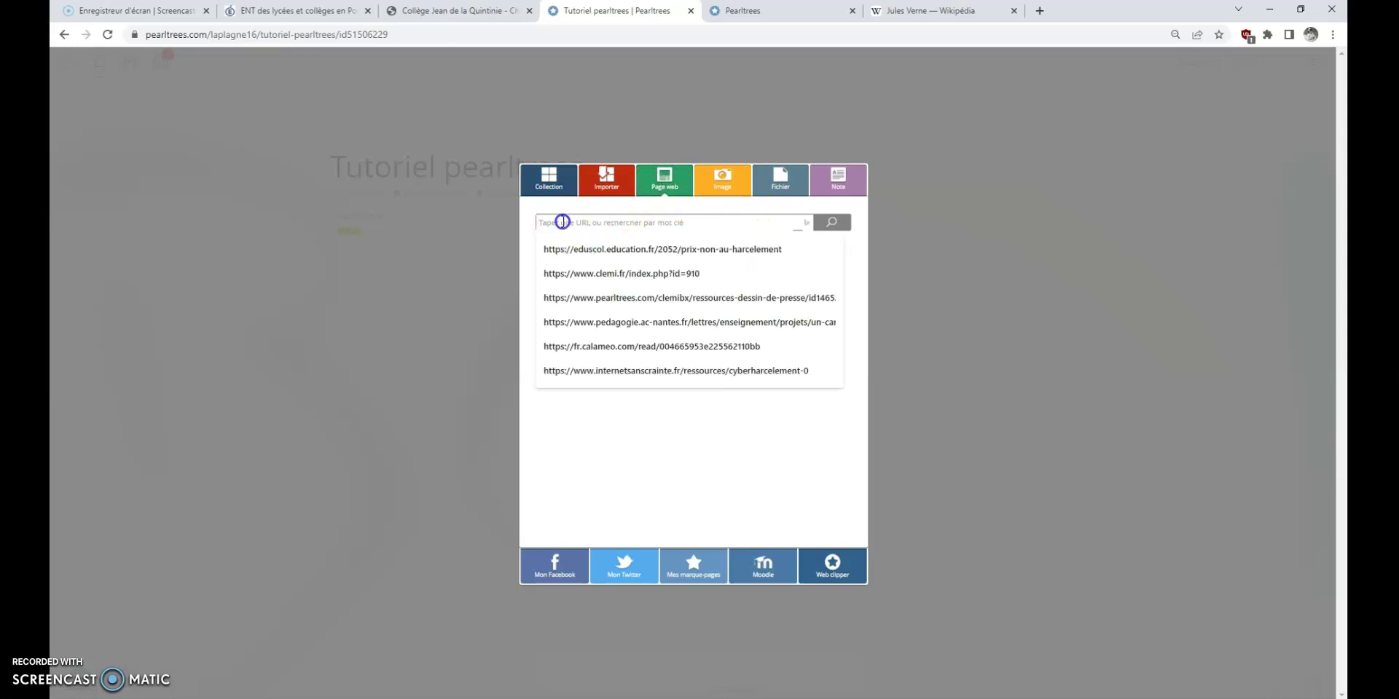
right_click(564, 221)
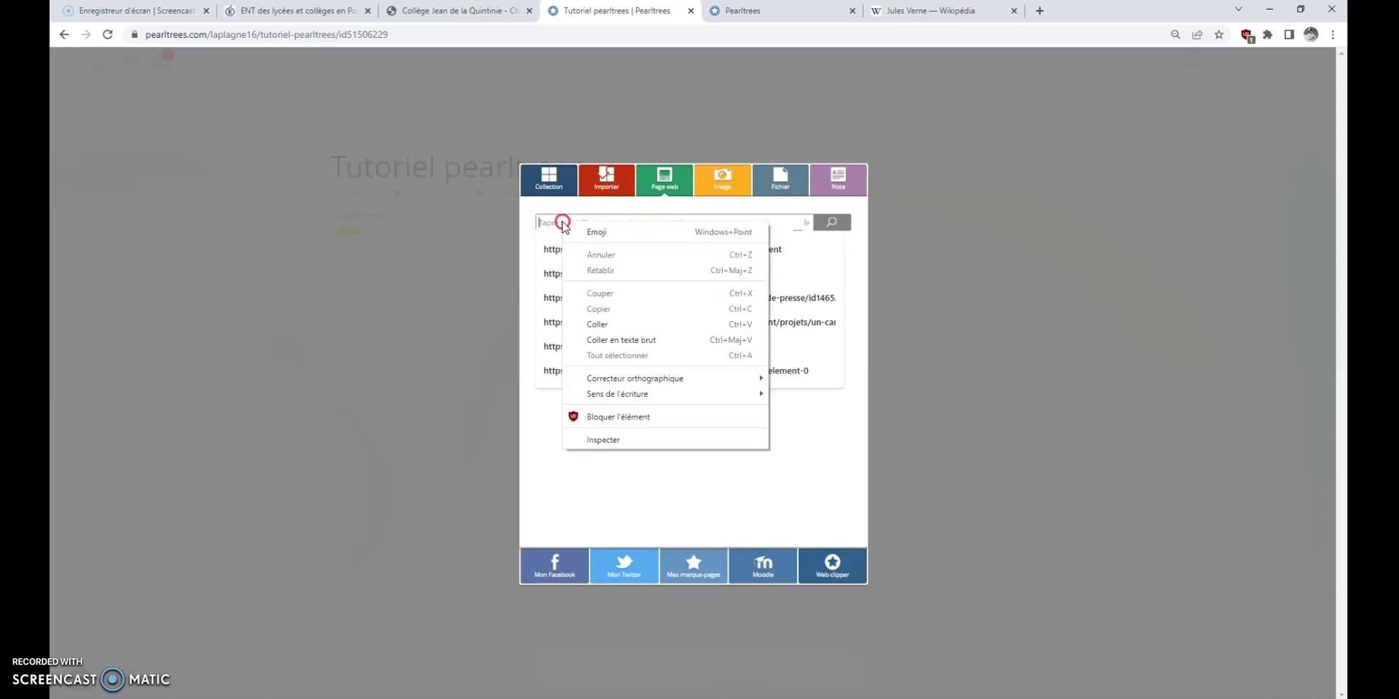
click(614, 325)
click(825, 223)
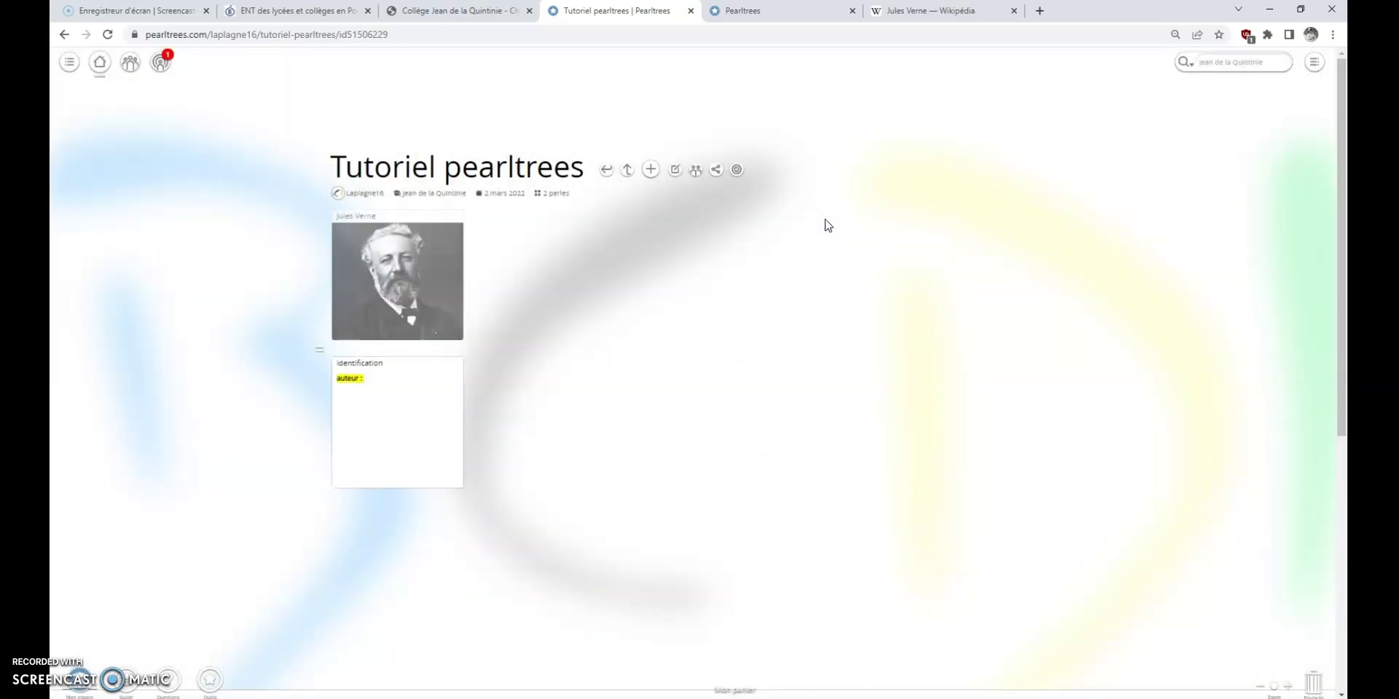
Step: Open the Jules Verne web page saved in the collection and look over its article content
click(421, 284)
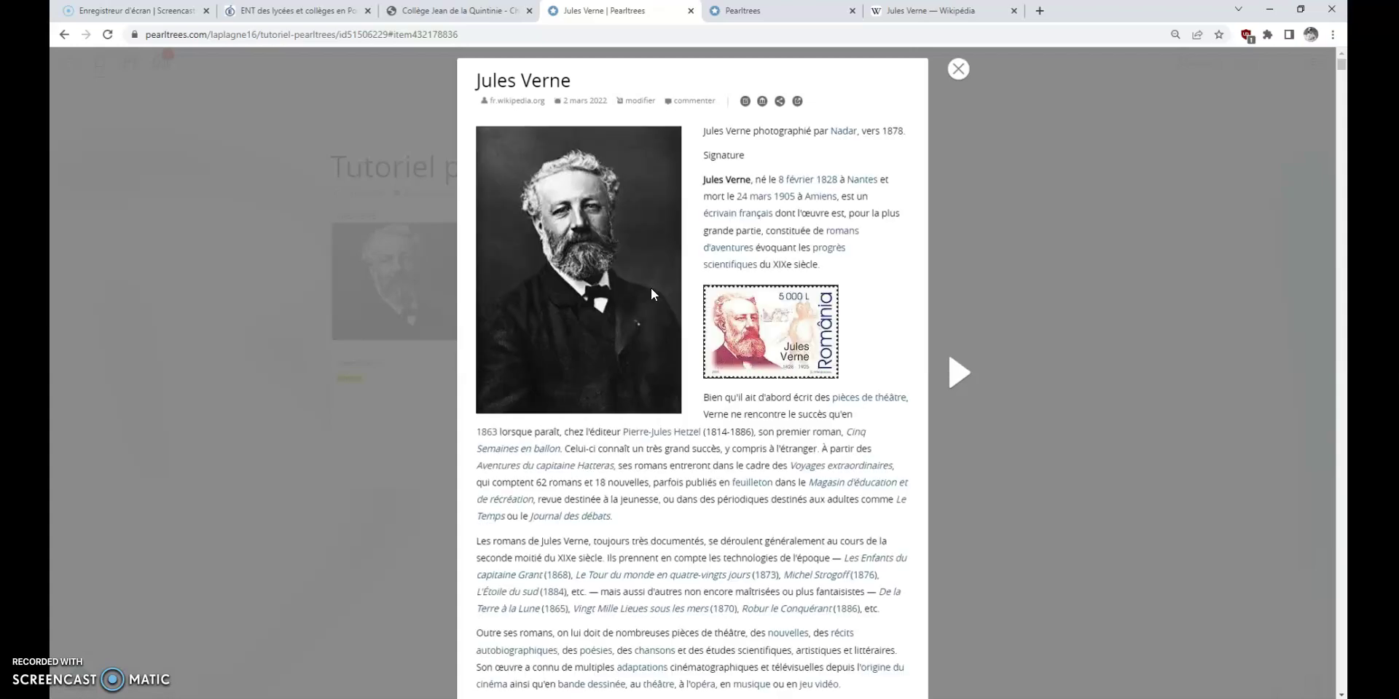
scroll(783, 504, down, 5)
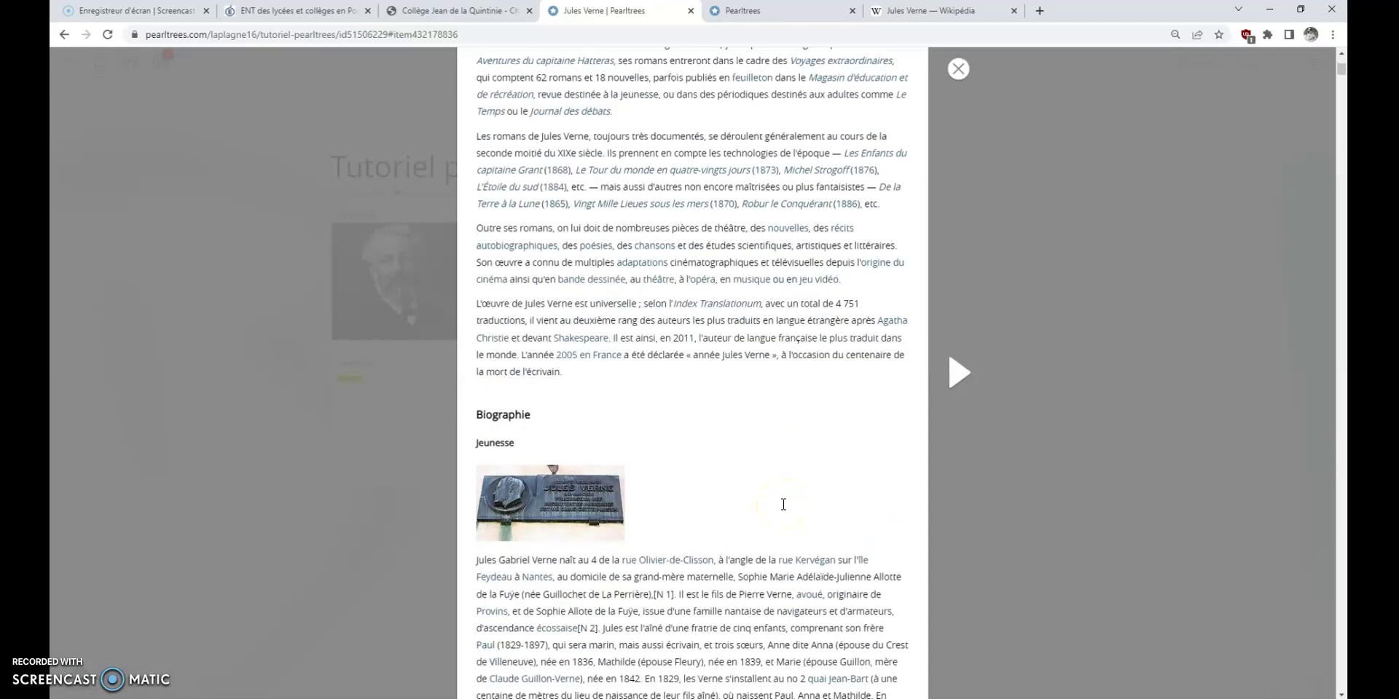
scroll(783, 474, up, 5)
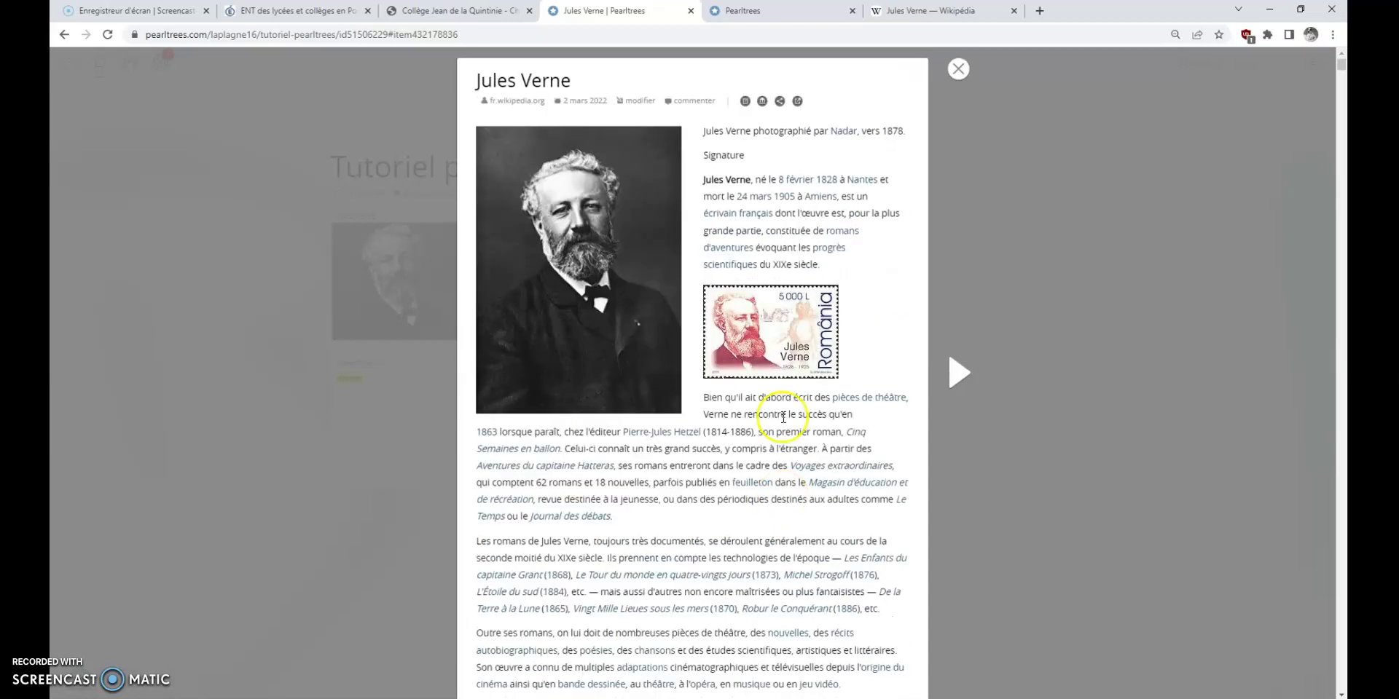
click(798, 103)
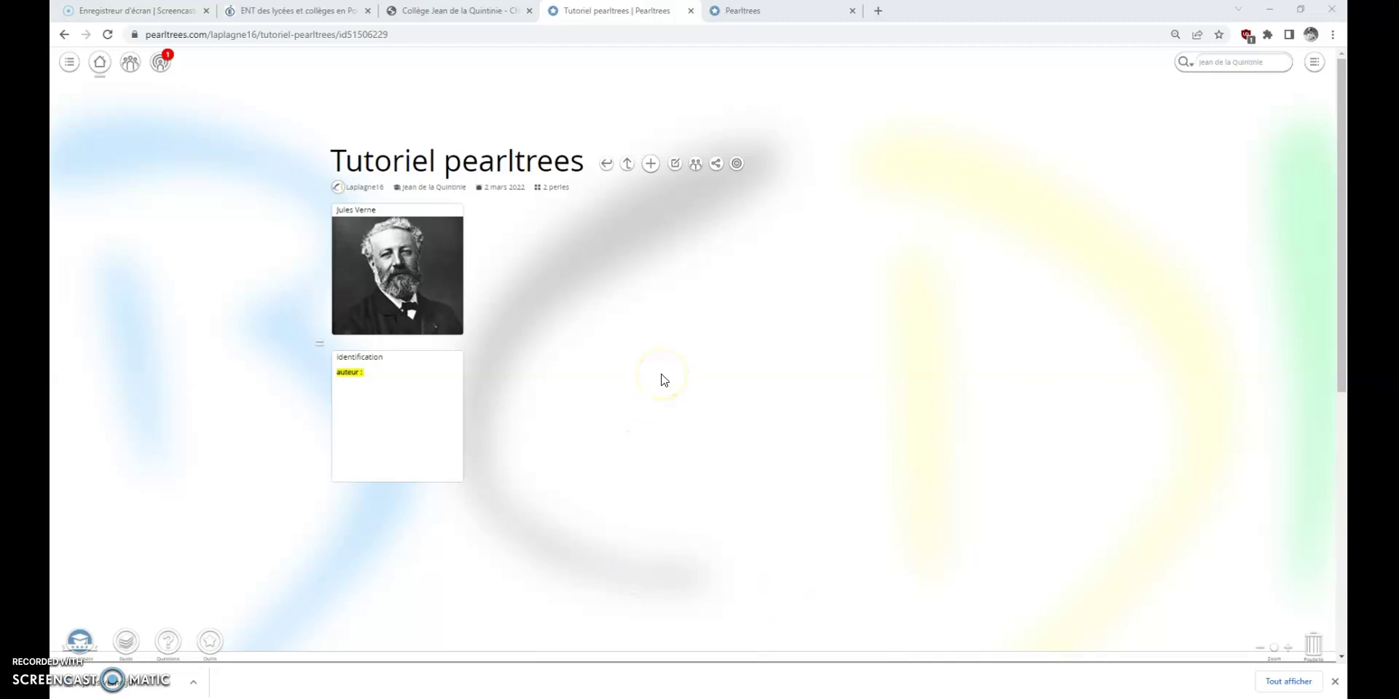
Step: Search Google in a new tab for "vingt mille lieues sous les mers résumé"
click(879, 12)
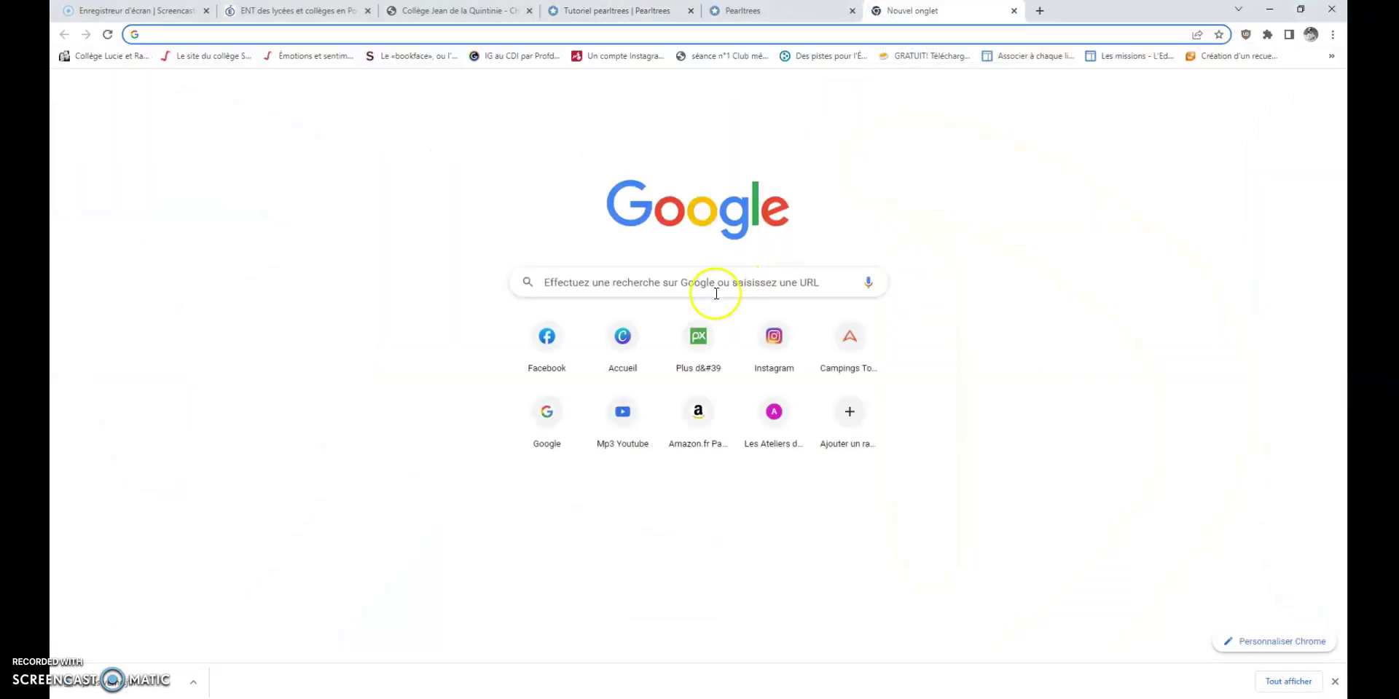
click(698, 281)
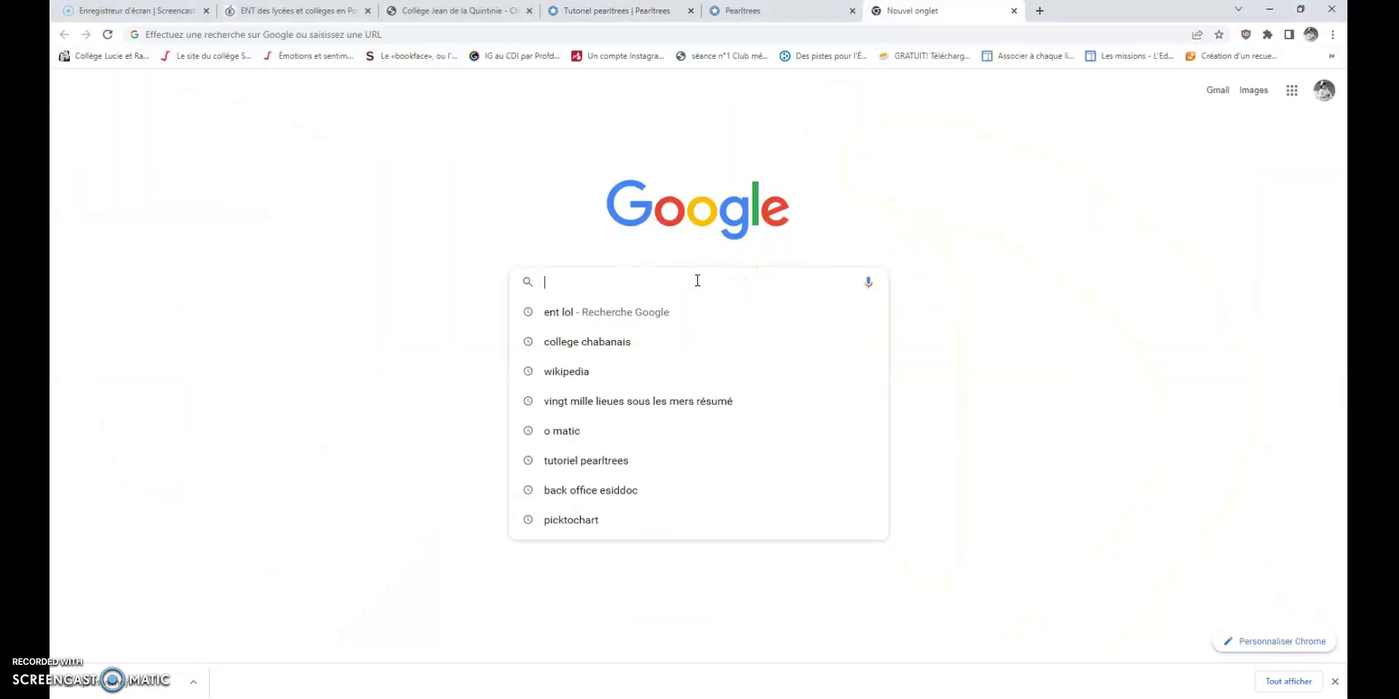
text(vingt)
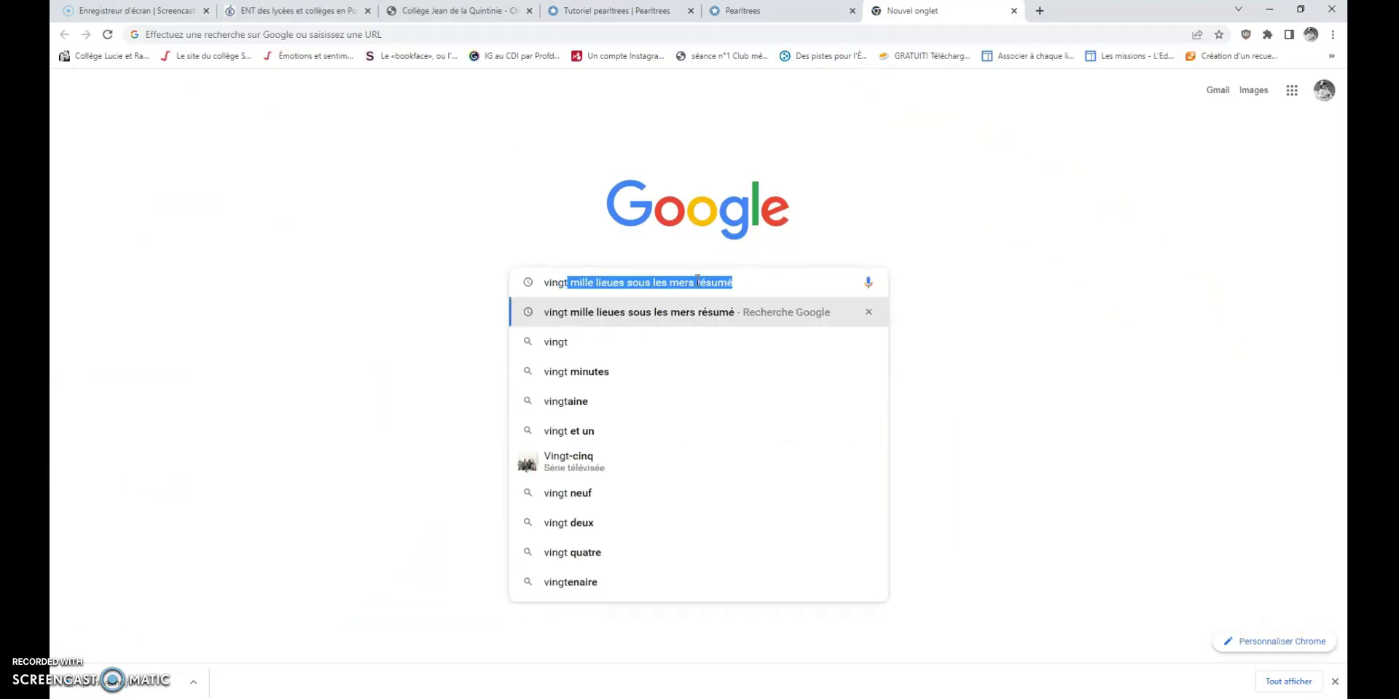
click(634, 313)
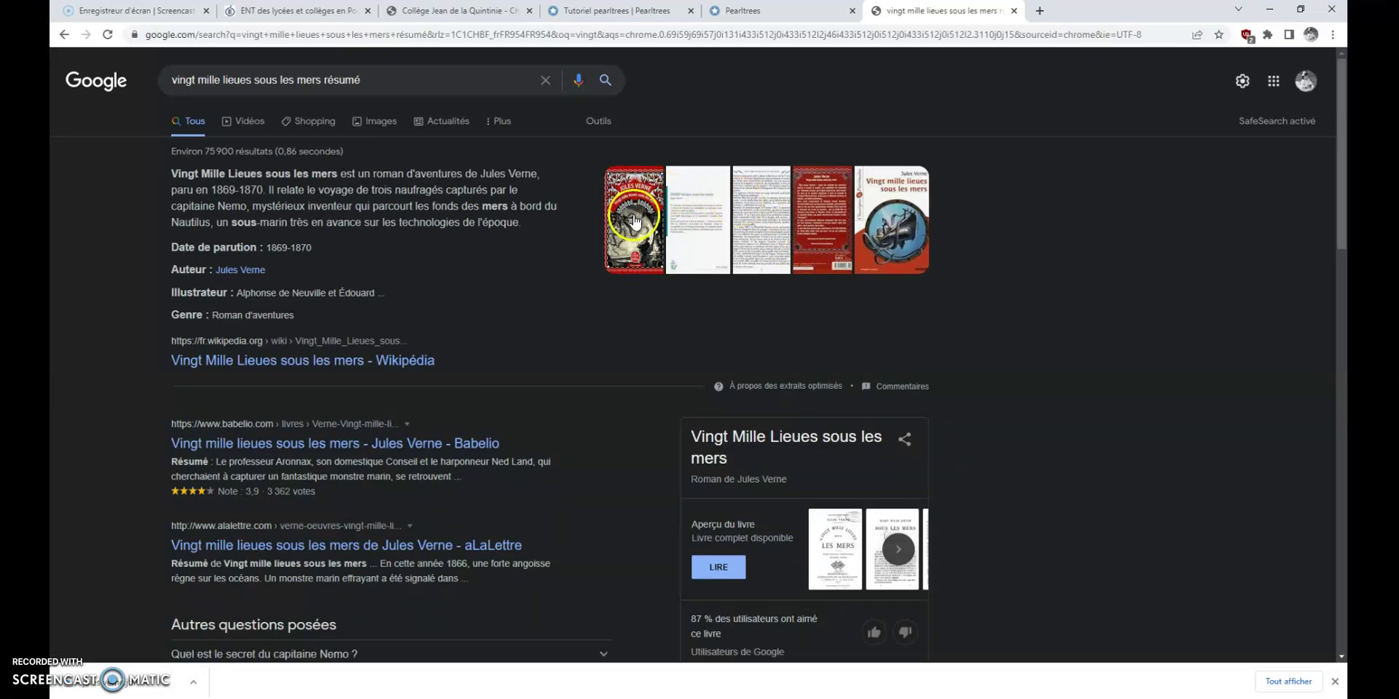
Step: Find the Magnard cover of Vingt mille lieues sous les mers among the image results and save it as "jules verne.jfif", replacing the existing file
click(377, 123)
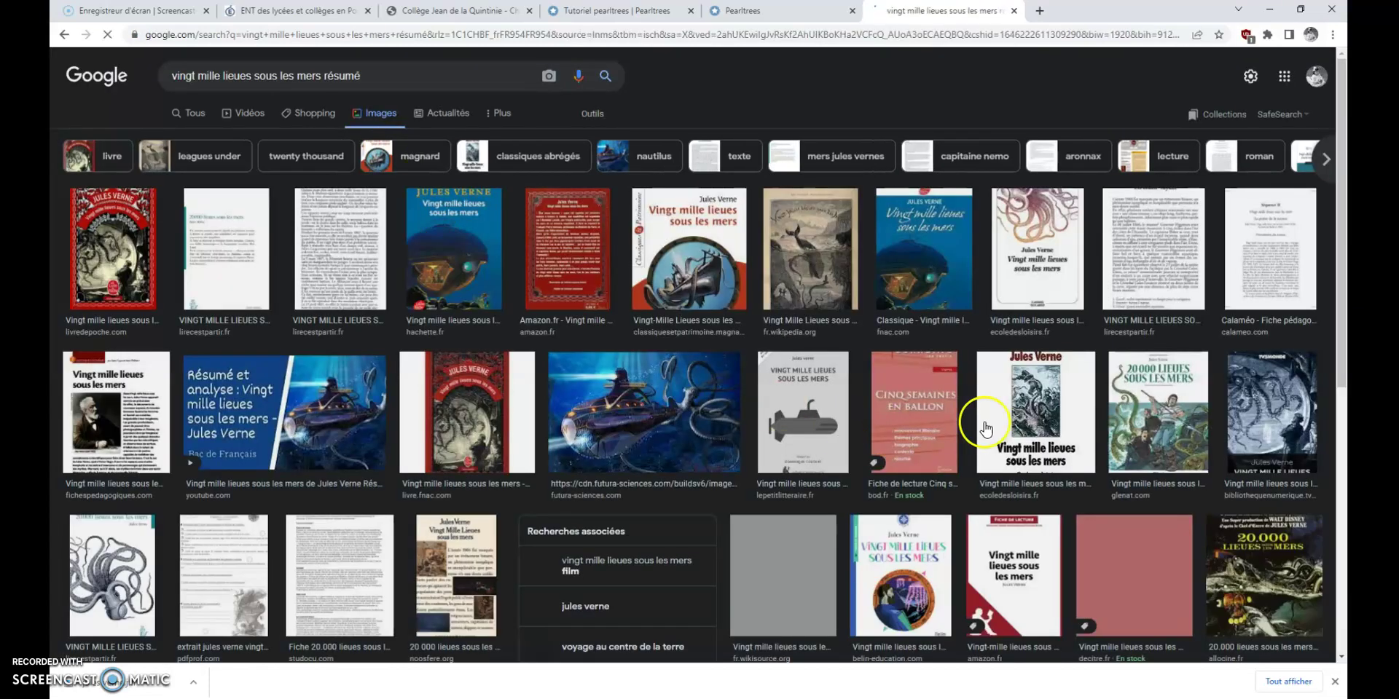
click(688, 240)
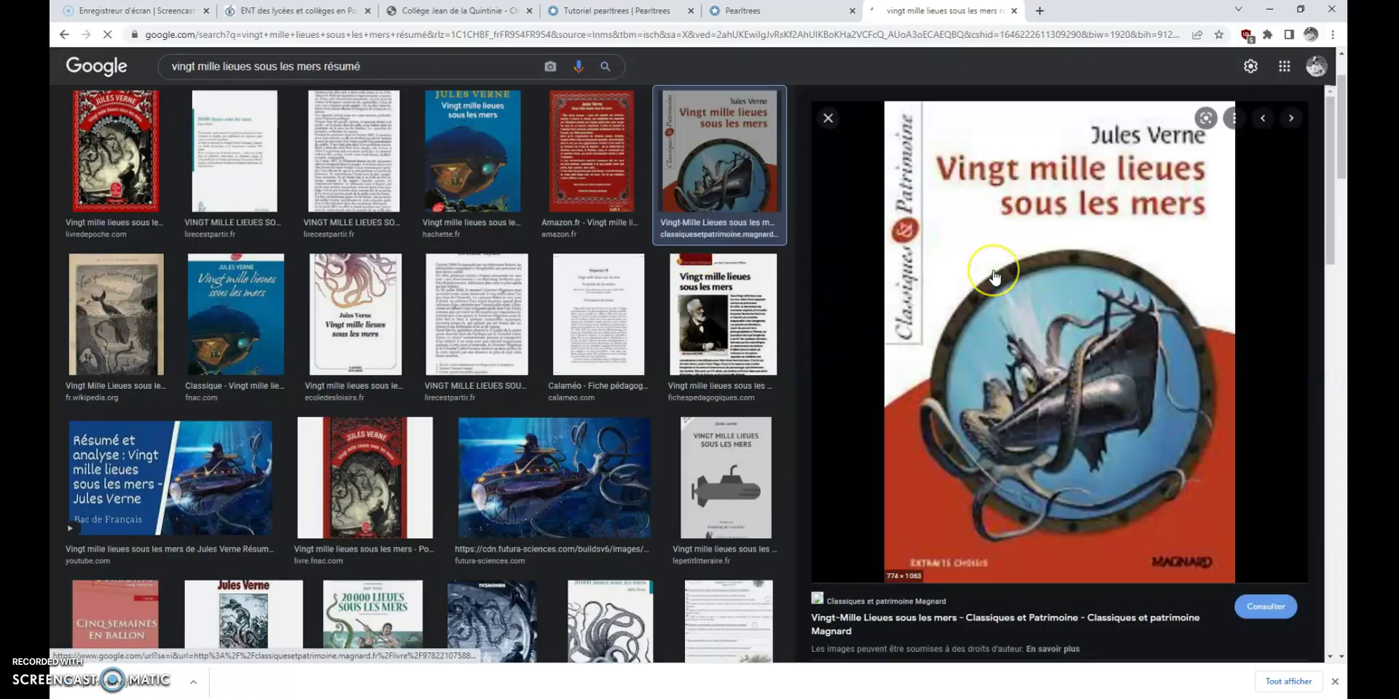
right_click(994, 276)
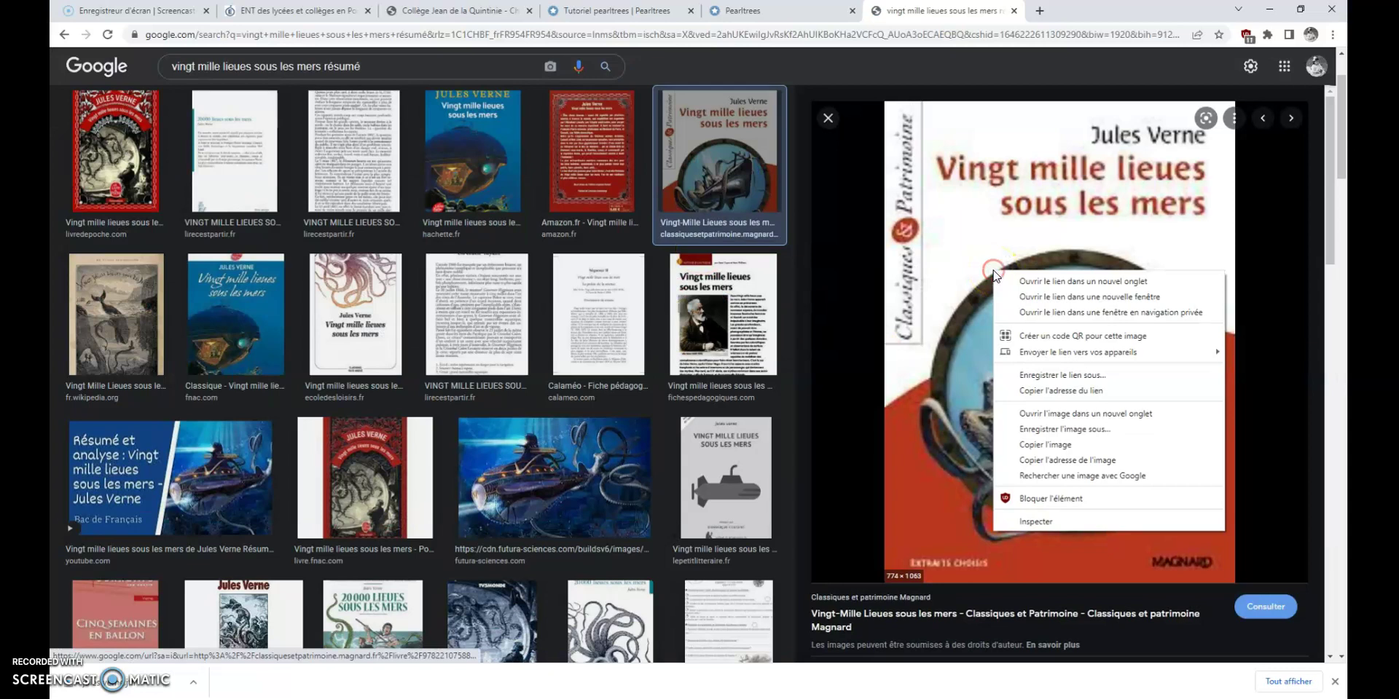
click(1084, 438)
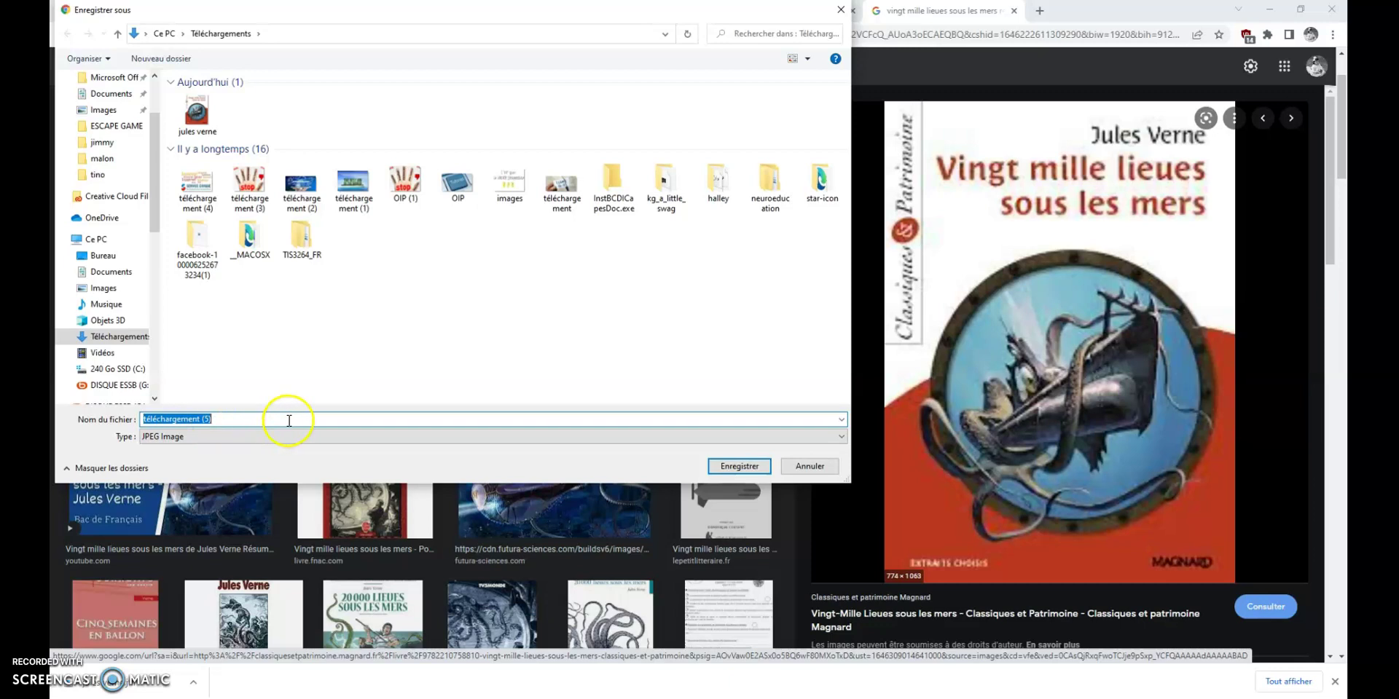
text(jule)
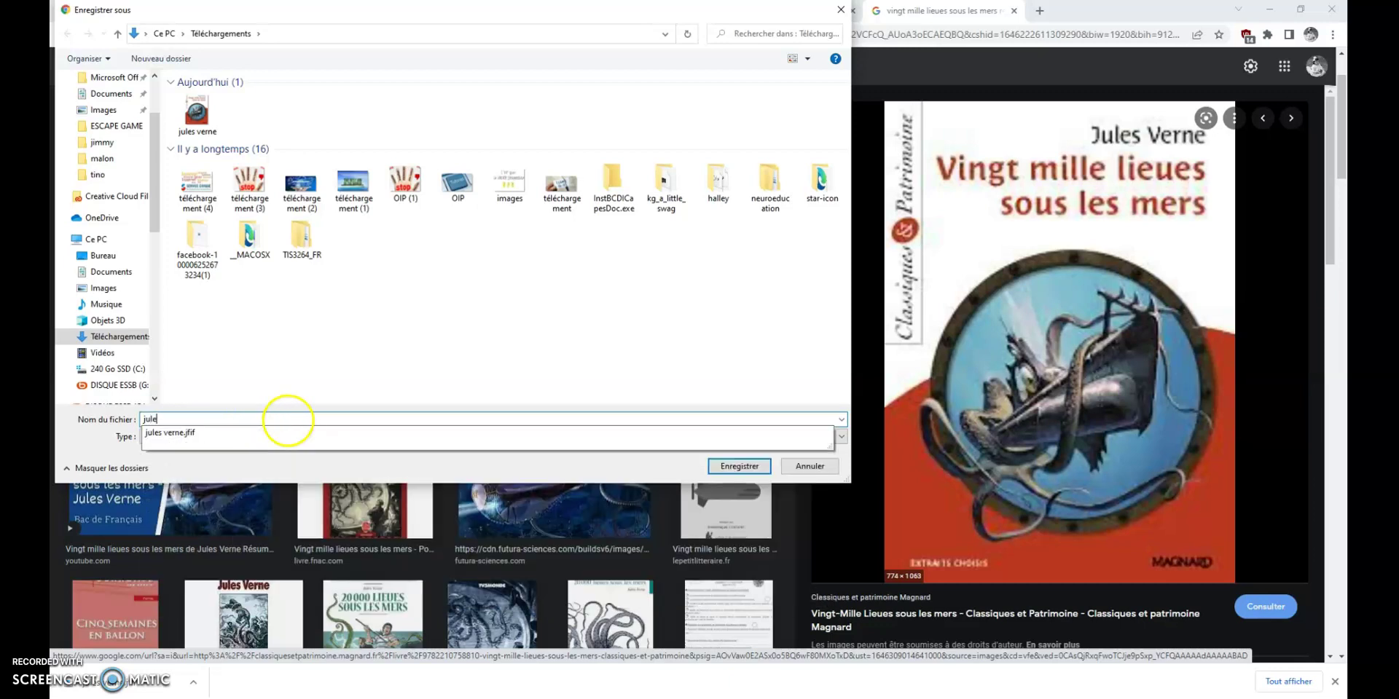
click(185, 433)
click(732, 470)
click(736, 361)
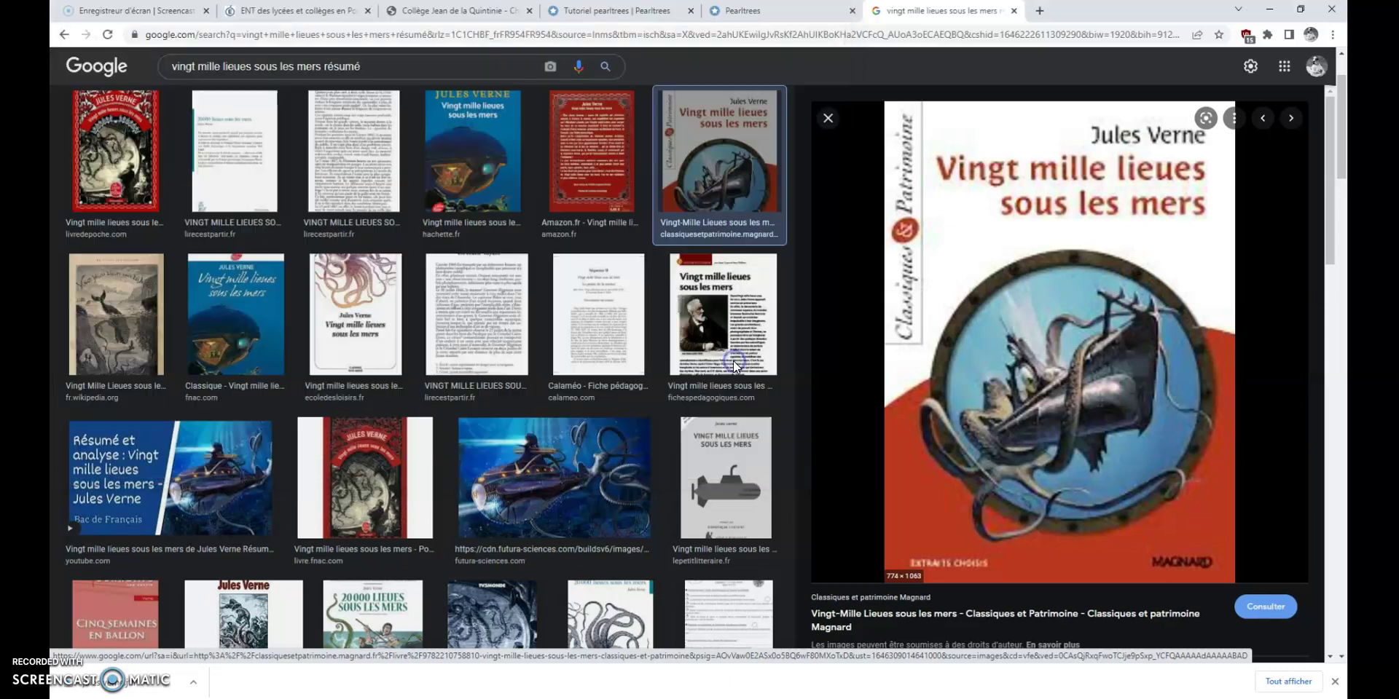
click(617, 11)
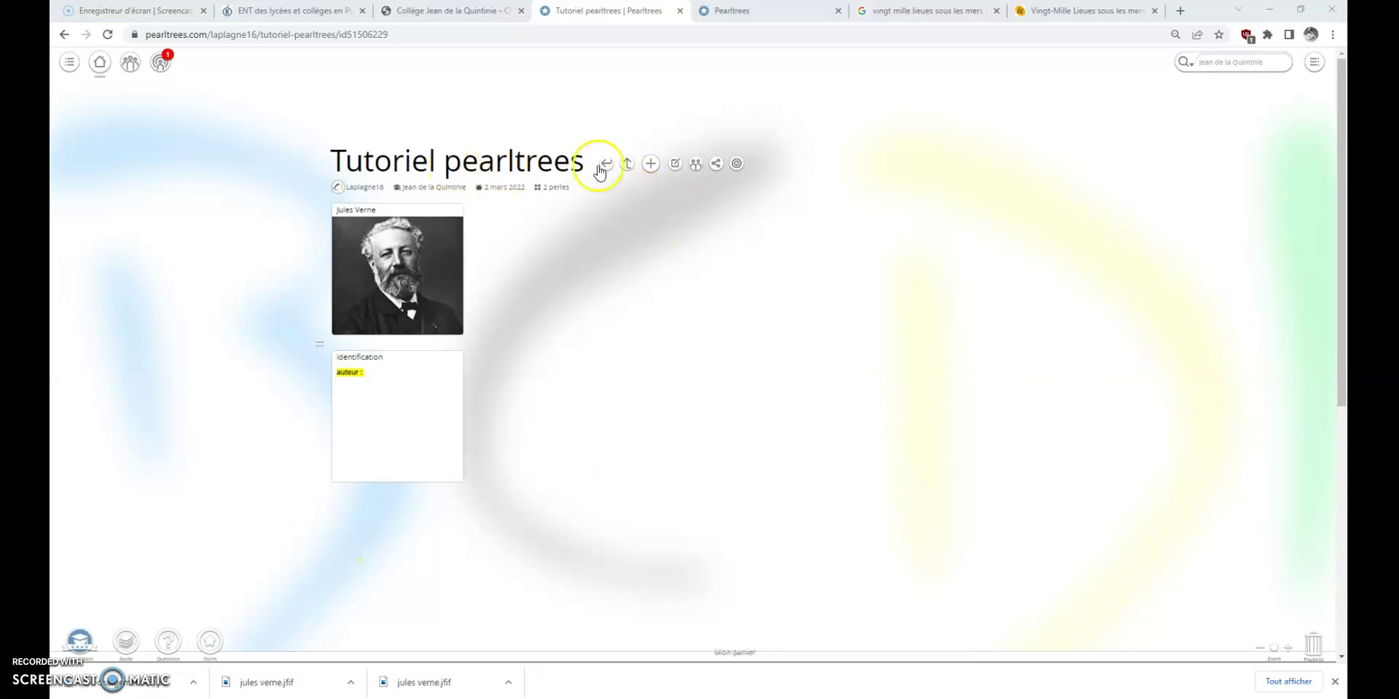
click(646, 167)
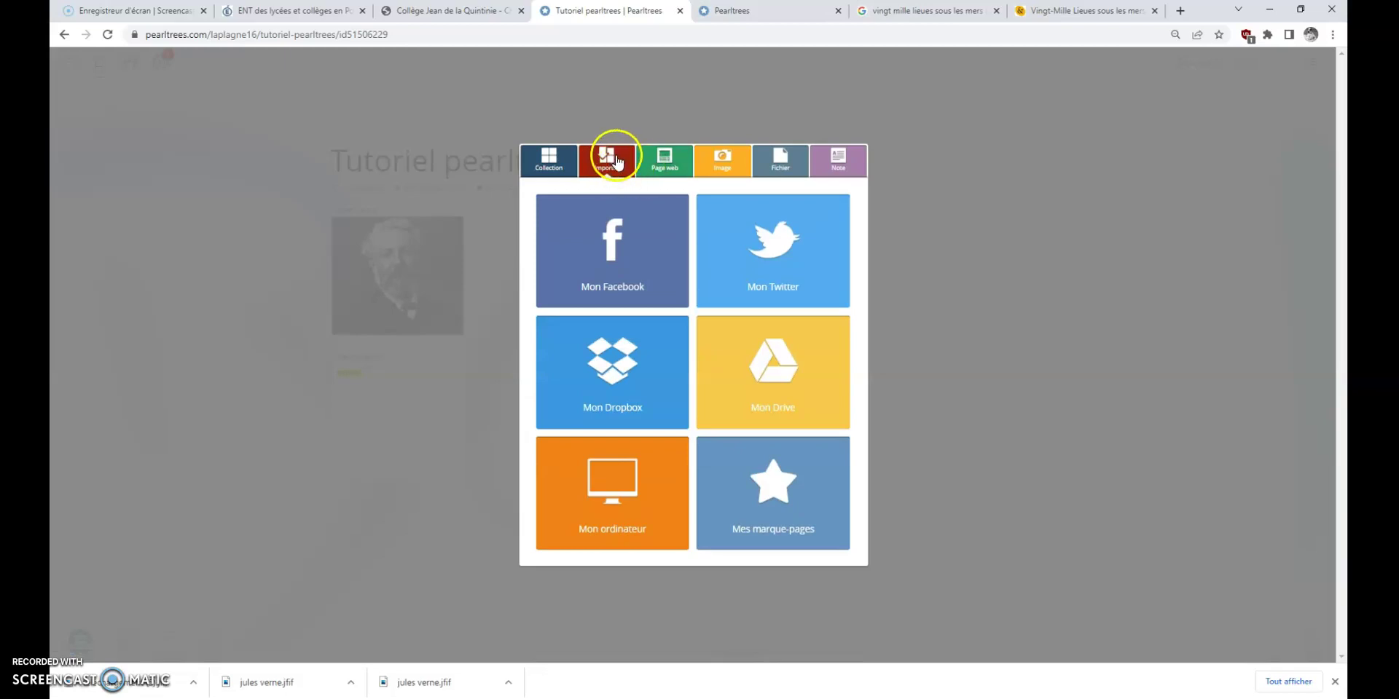
click(639, 483)
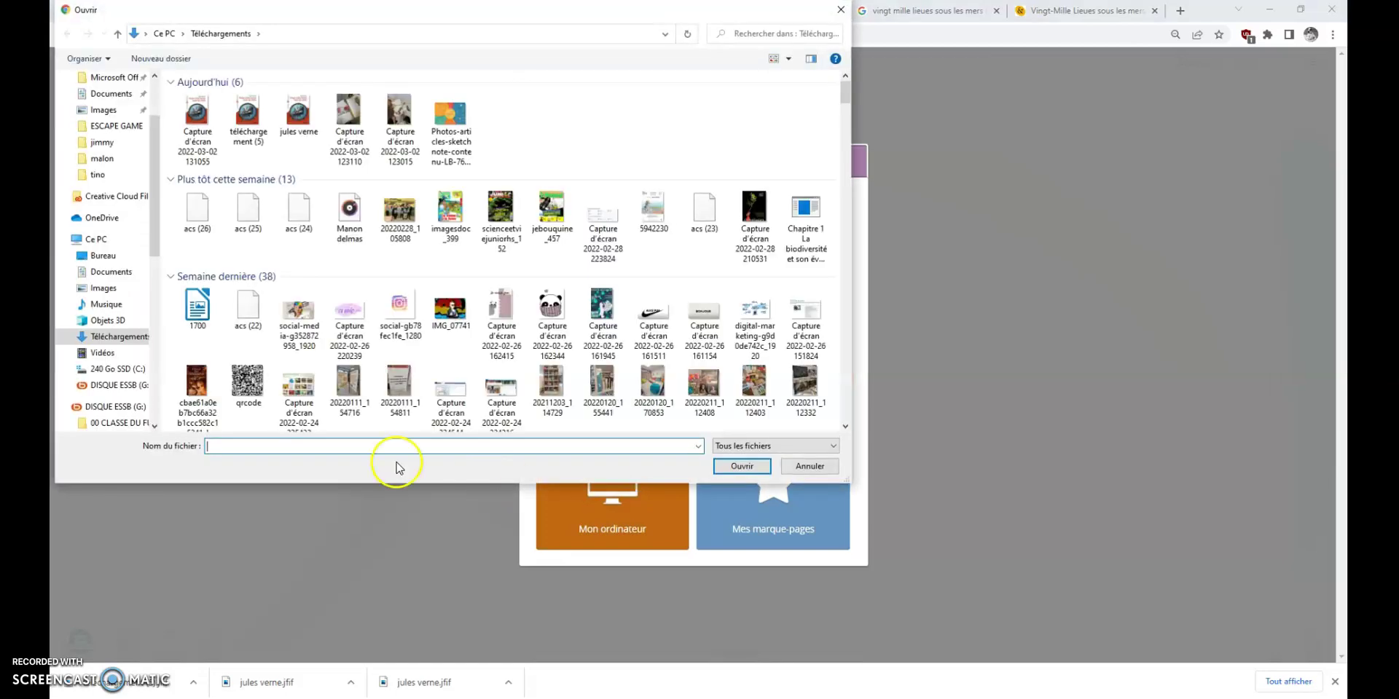
click(194, 120)
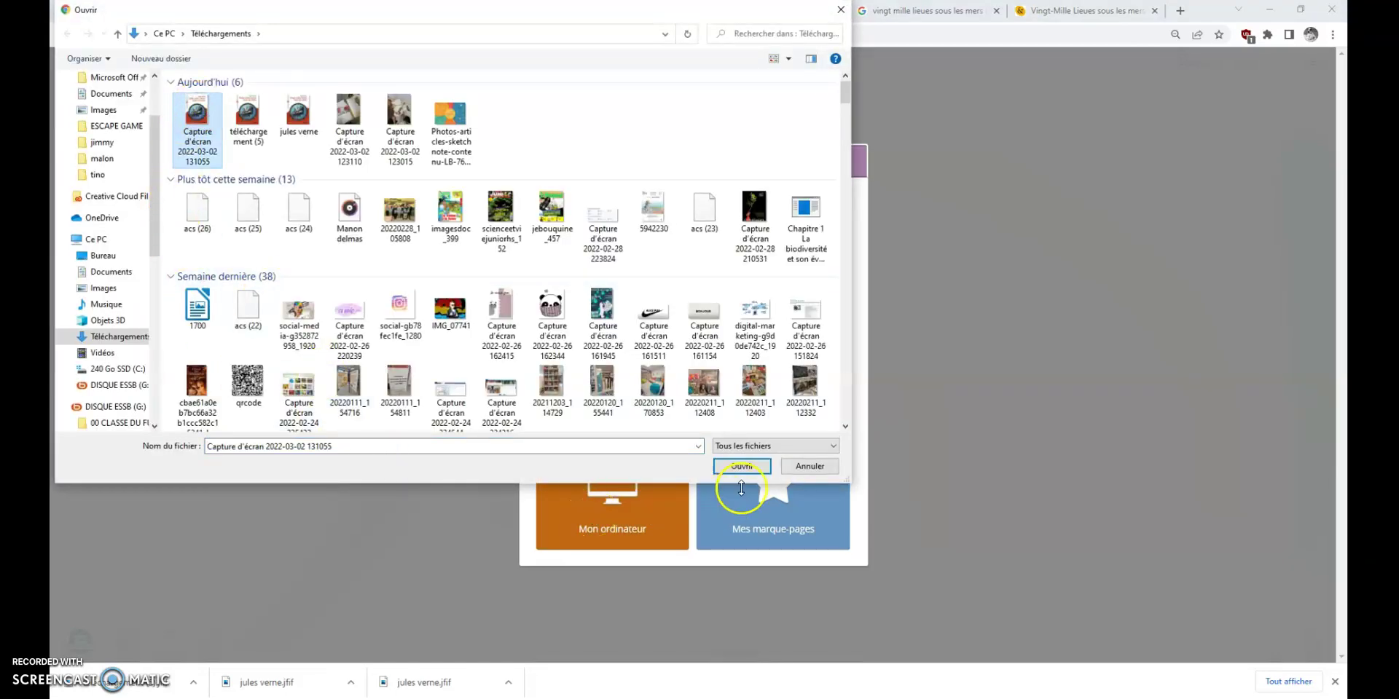
click(742, 466)
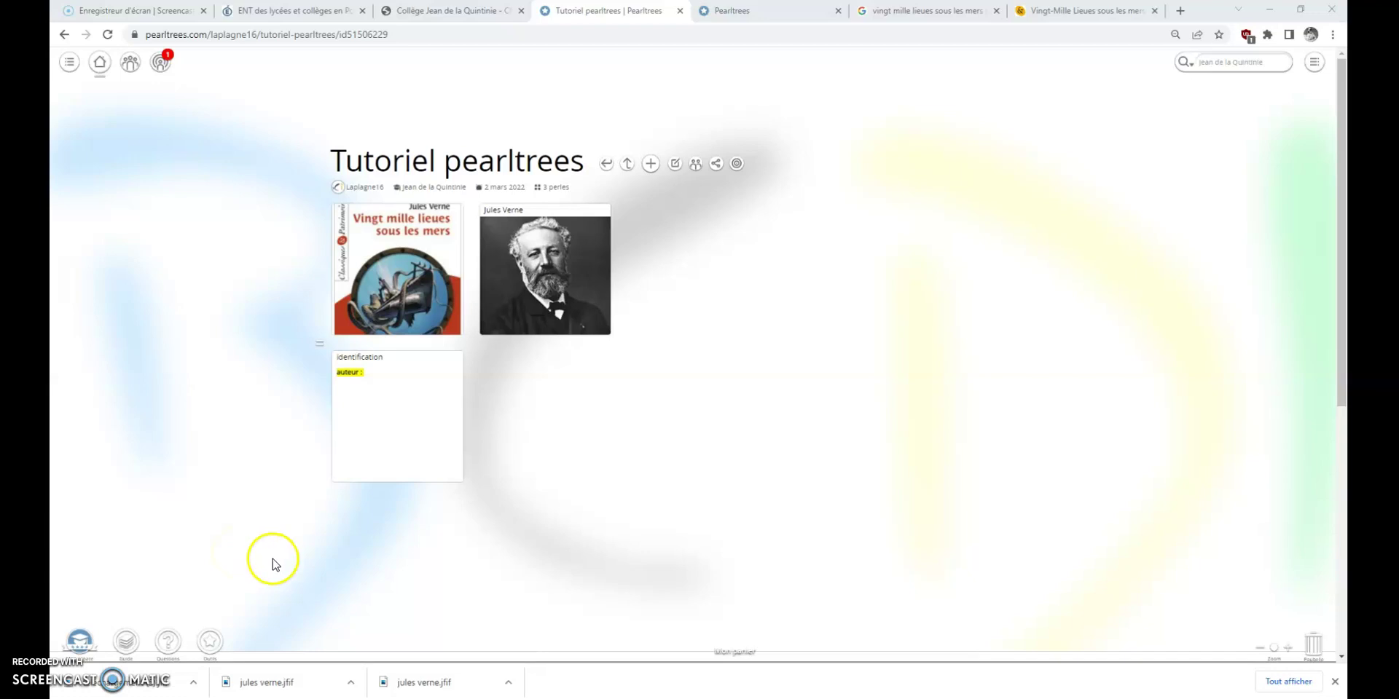
Step: Look through the available ways to add content to the collection, including sub-collections, imports, web pages and images
click(650, 166)
click(543, 169)
click(614, 162)
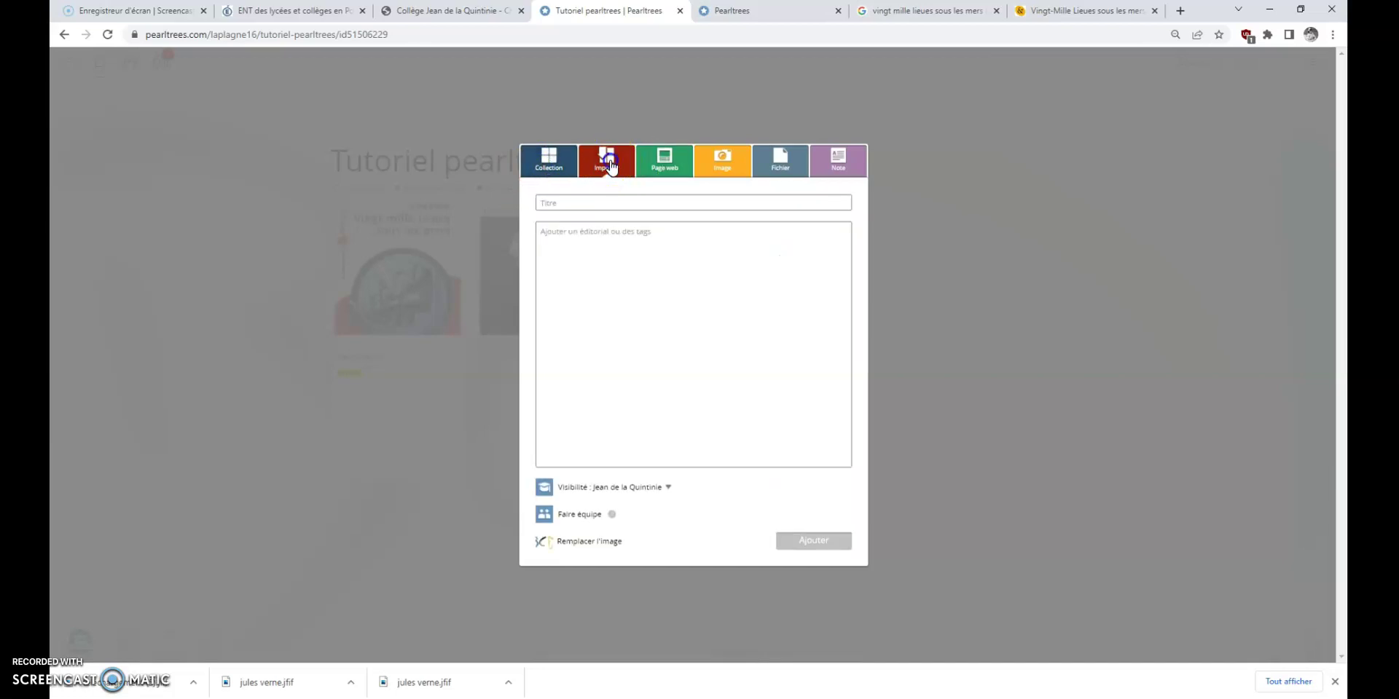
click(667, 166)
click(725, 162)
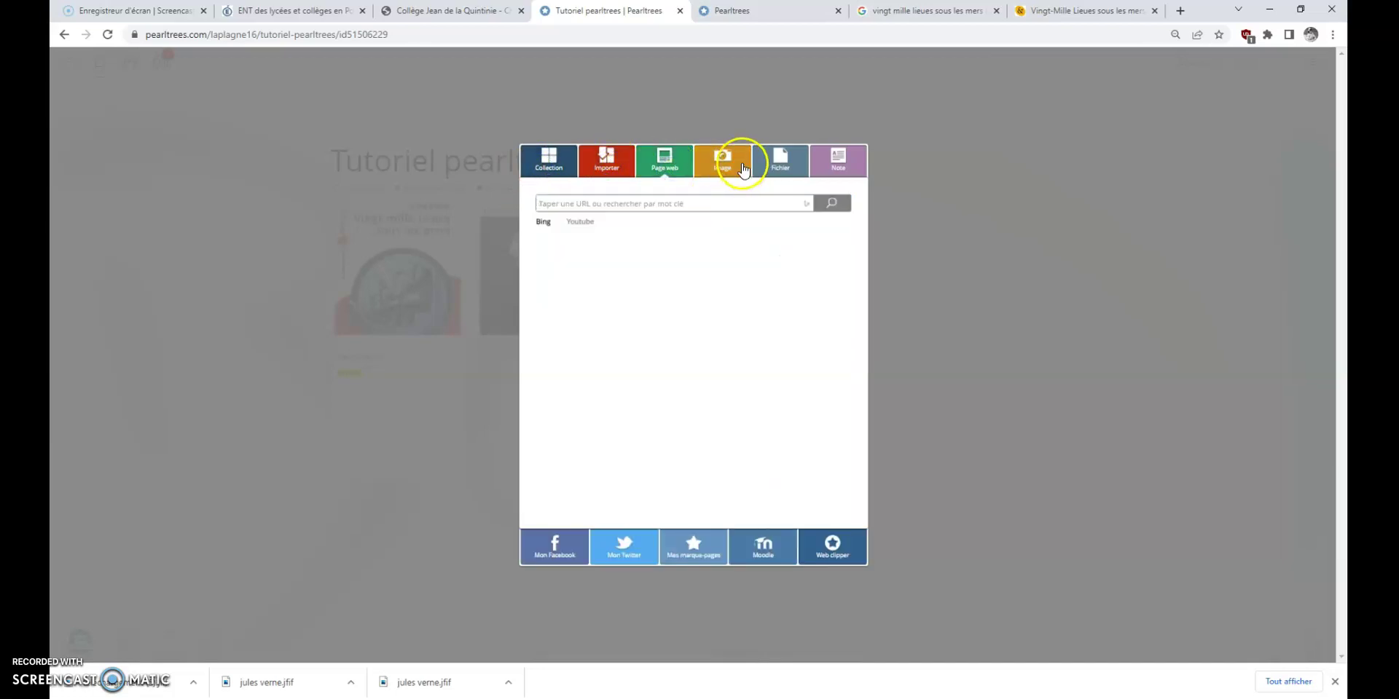
click(798, 169)
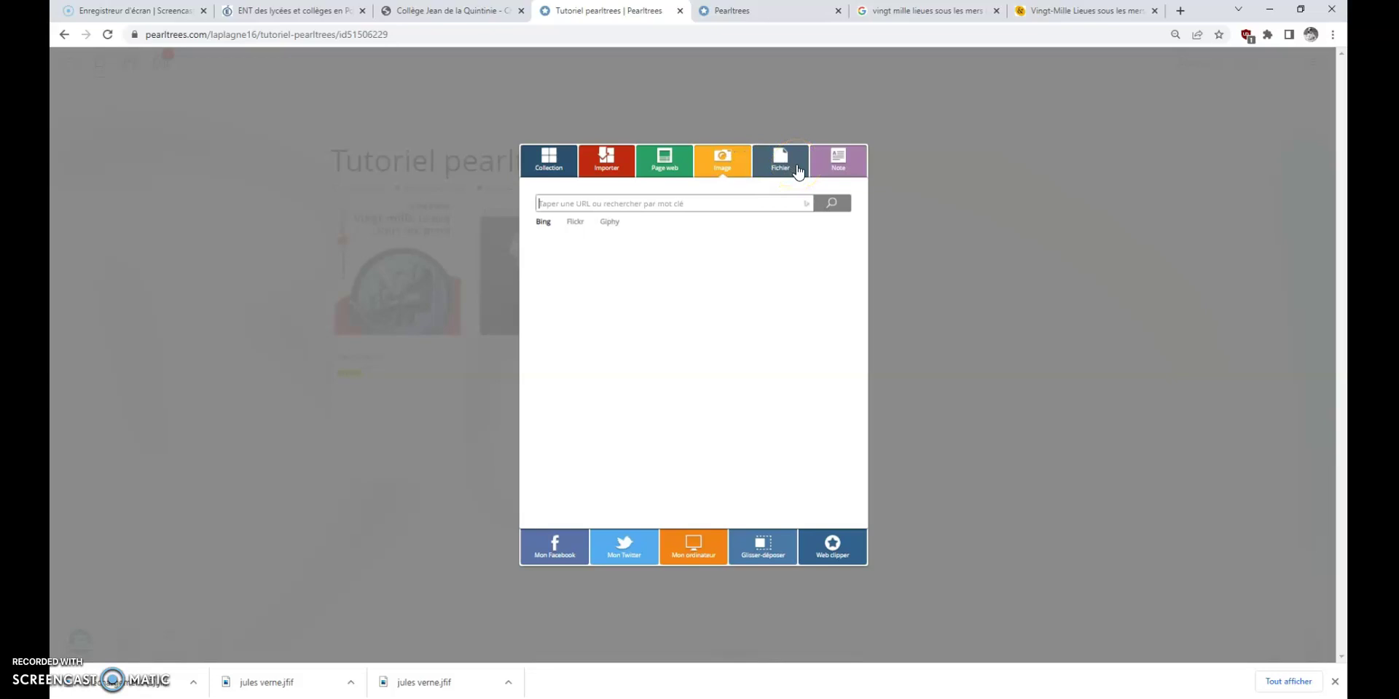
click(65, 654)
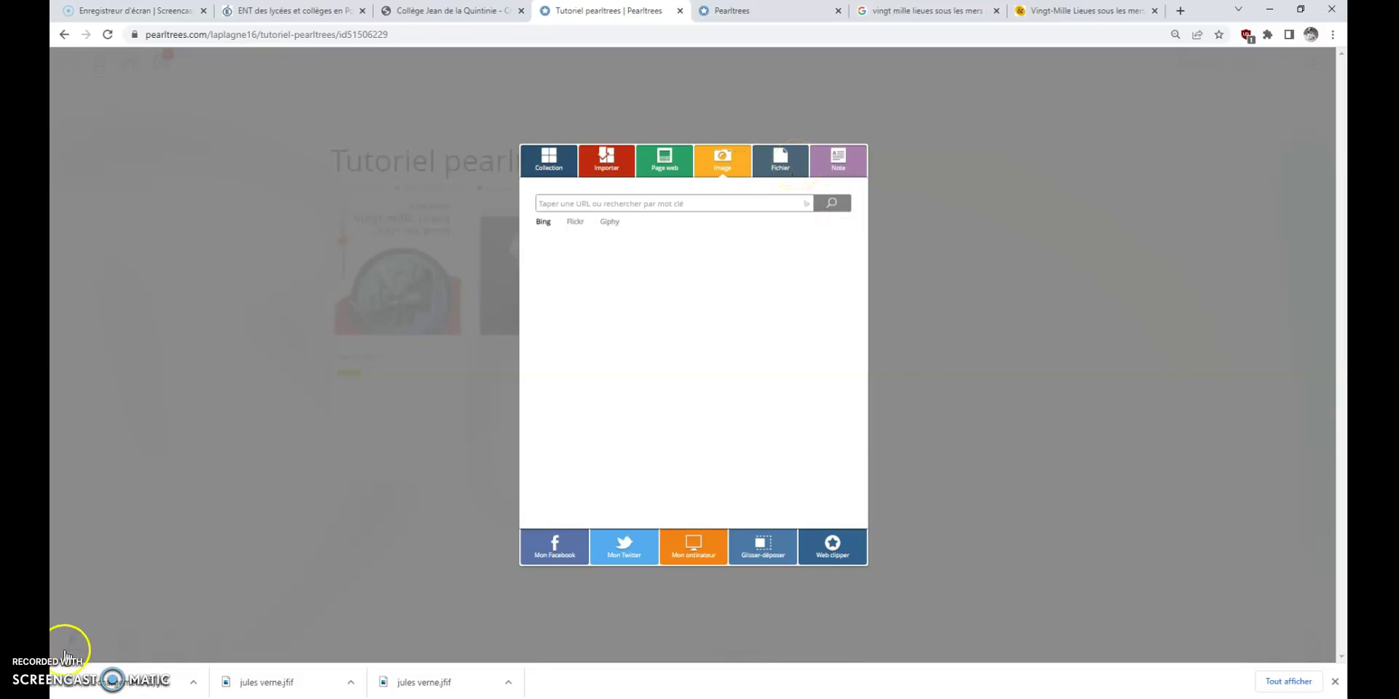